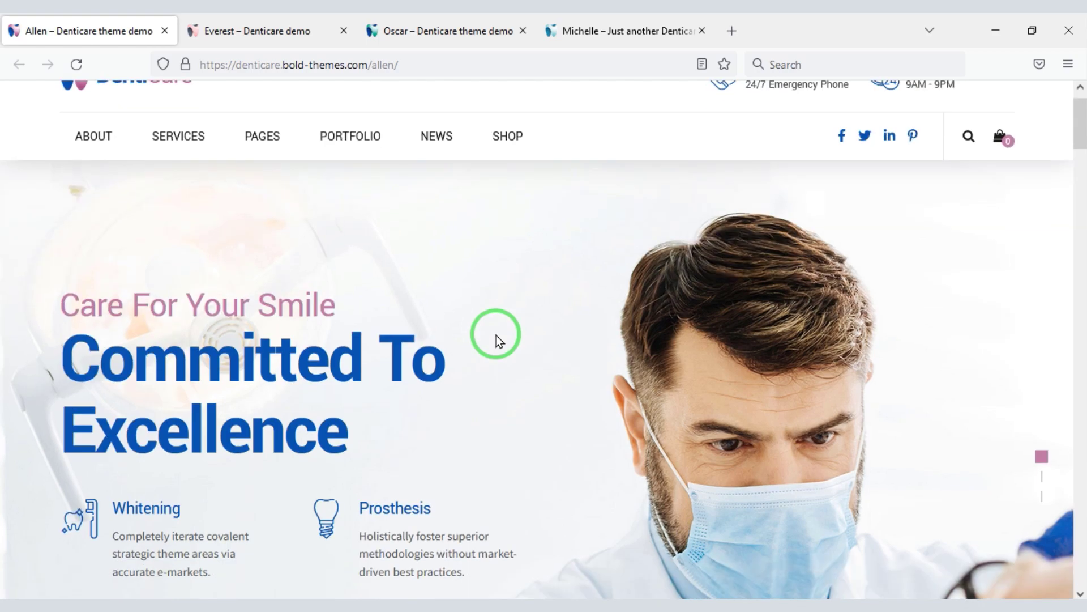
# Browse the Allen and Everest DentiCare demo homepages
pyautogui.scroll(-15, 497, 340)
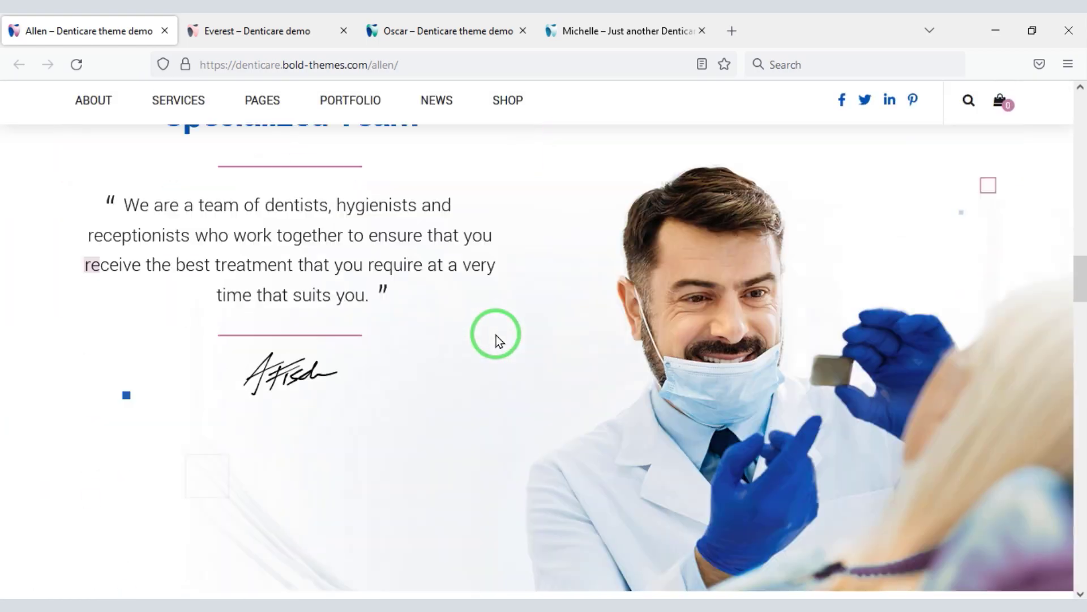
pyautogui.scroll(-15, 496, 335)
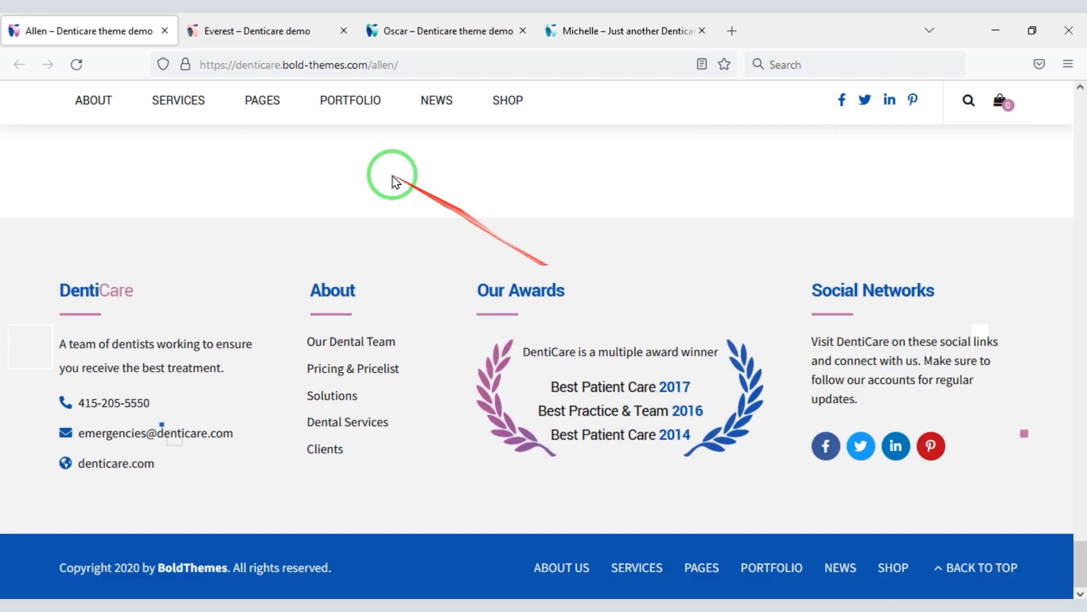
pyautogui.hotkey('ctrl', 'Tab')
pyautogui.scroll(-5, 660, 383)
pyautogui.scroll(-15, 675, 396)
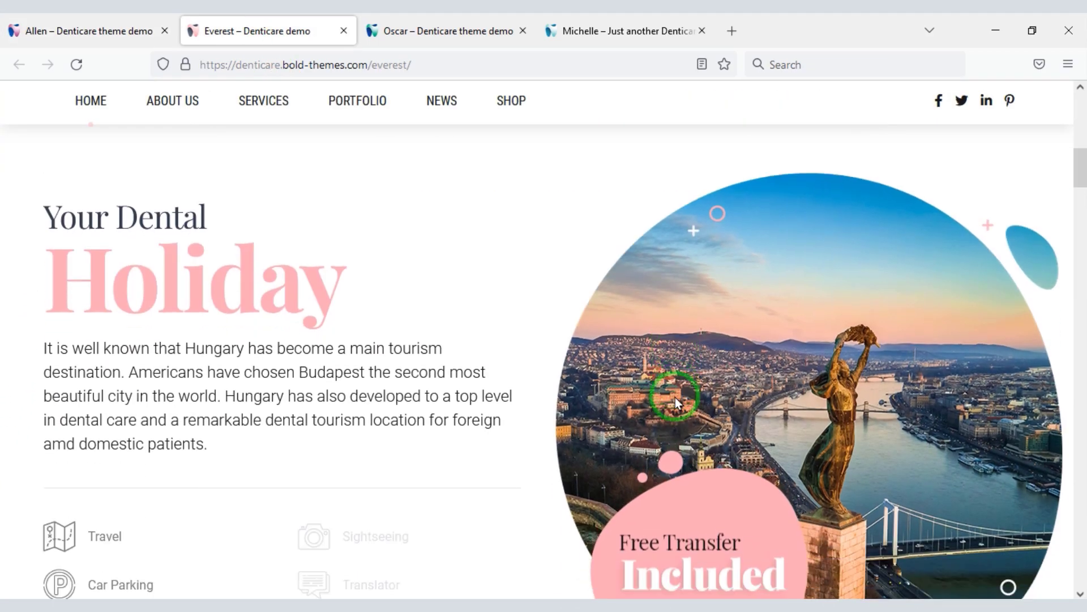
pyautogui.scroll(-15, 675, 398)
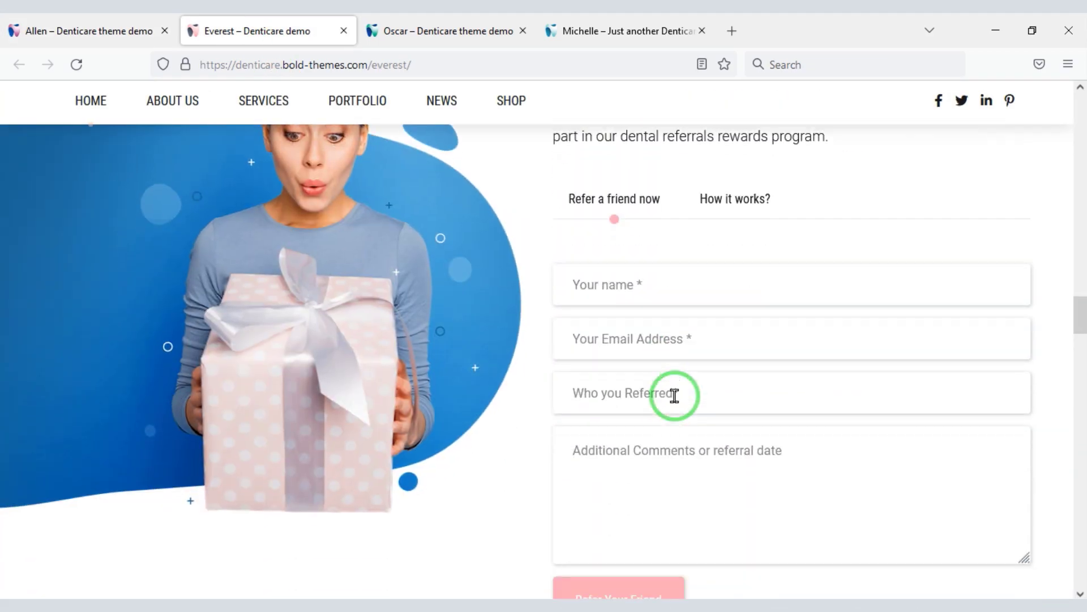
# Browse the Oscar and Michelle DentiCare demo homepages down to the services section
pyautogui.scroll(-10, 675, 396)
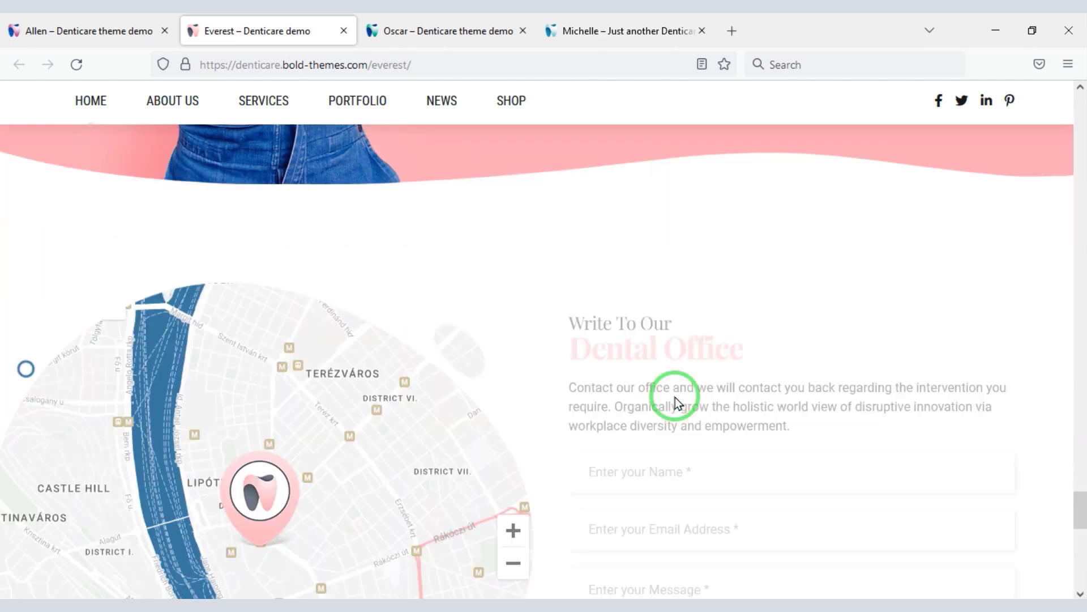
pyautogui.hotkey('ctrl', 'Tab')
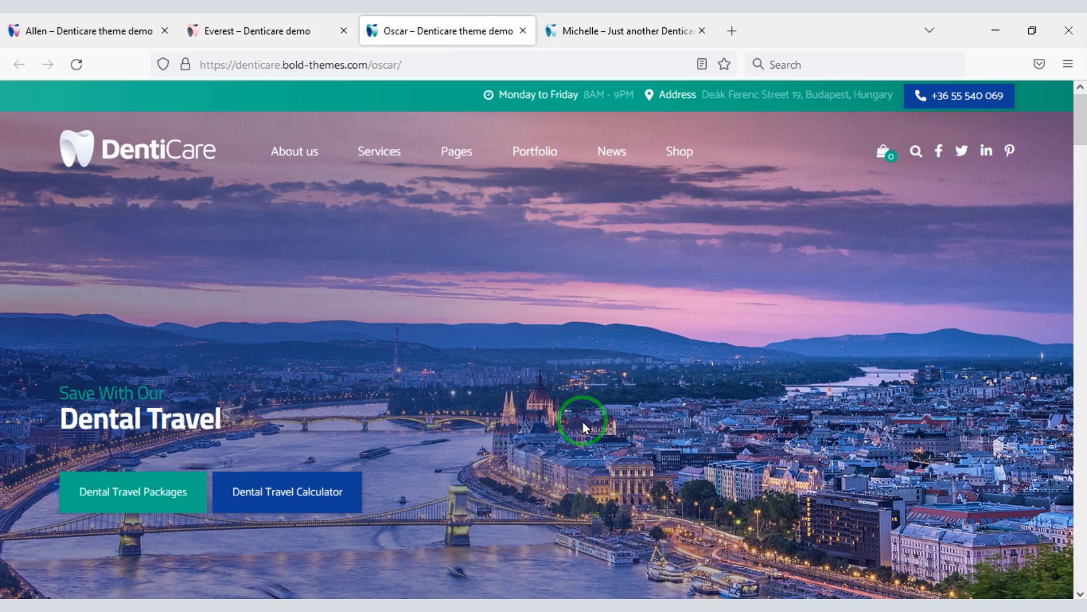
pyautogui.scroll(-15, 583, 422)
pyautogui.scroll(-20, 583, 422)
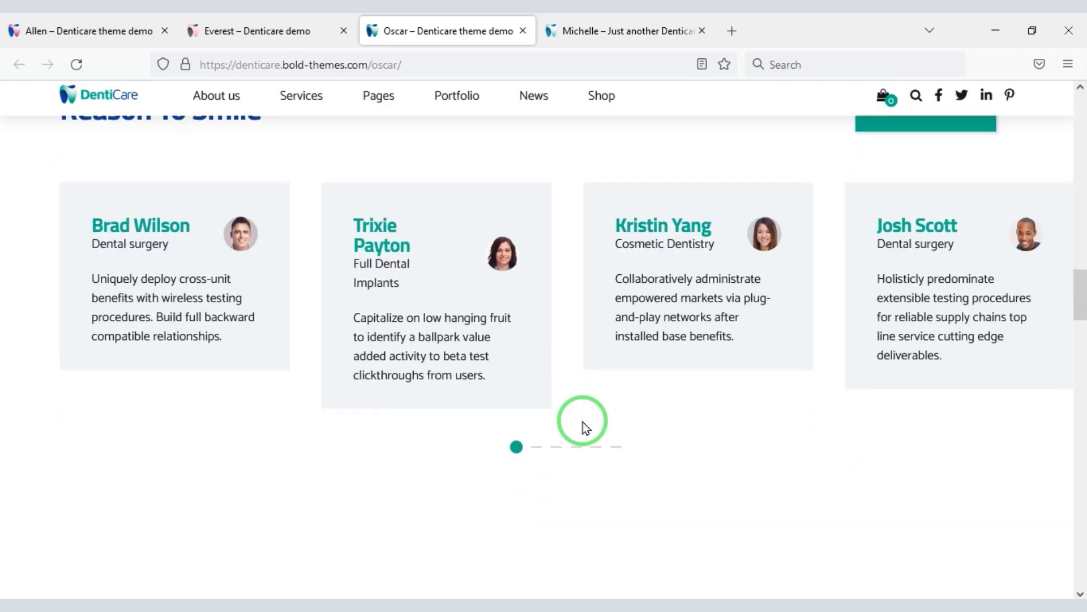
pyautogui.scroll(-20, 583, 423)
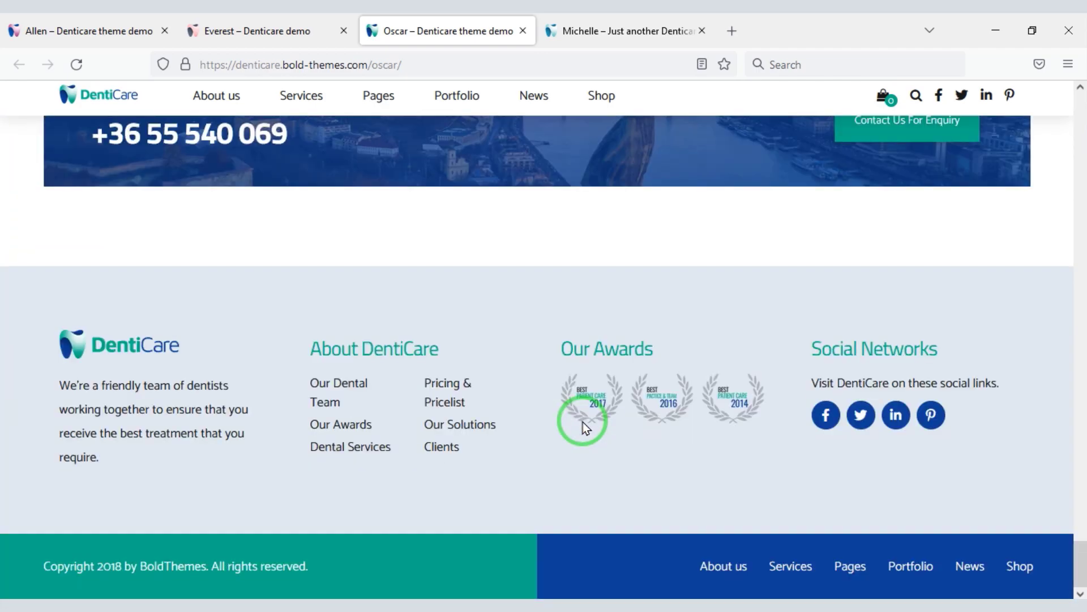
pyautogui.click(584, 31)
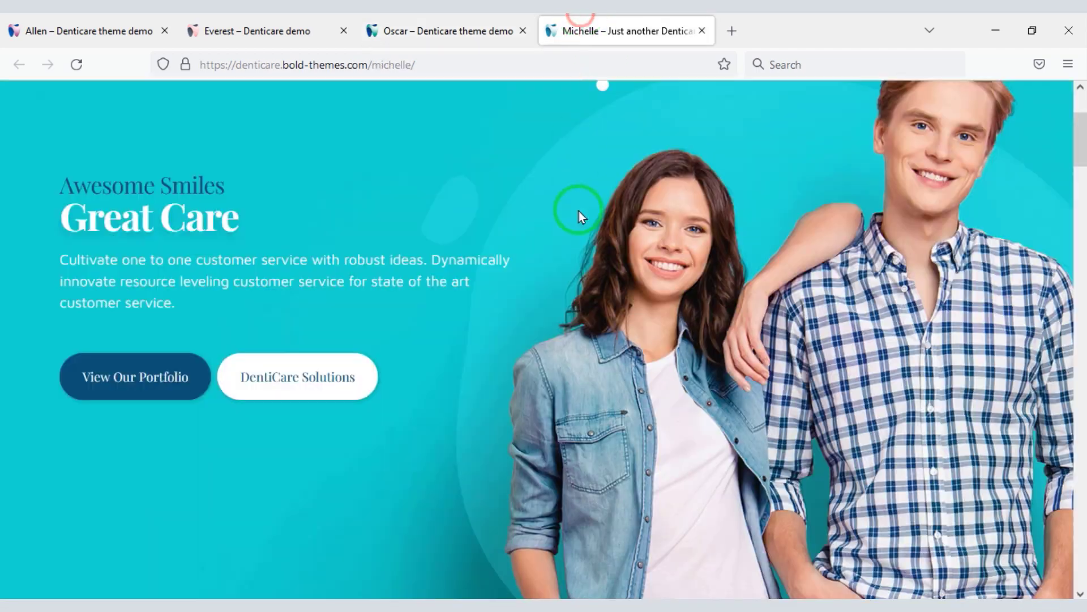
pyautogui.scroll(-8, 578, 247)
pyautogui.scroll(-20, 579, 247)
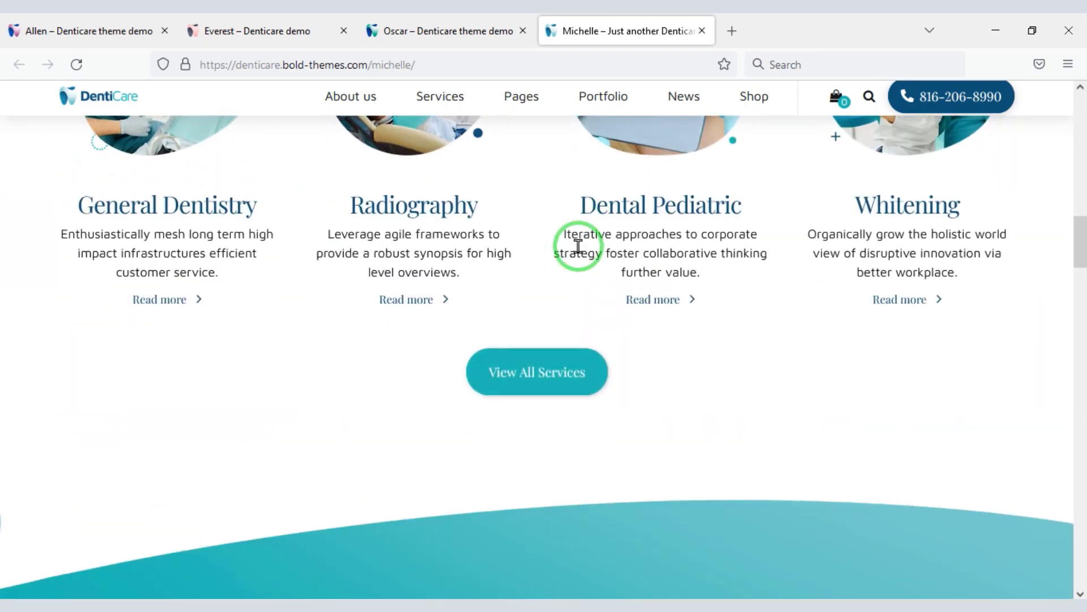
pyautogui.scroll(-20, 579, 247)
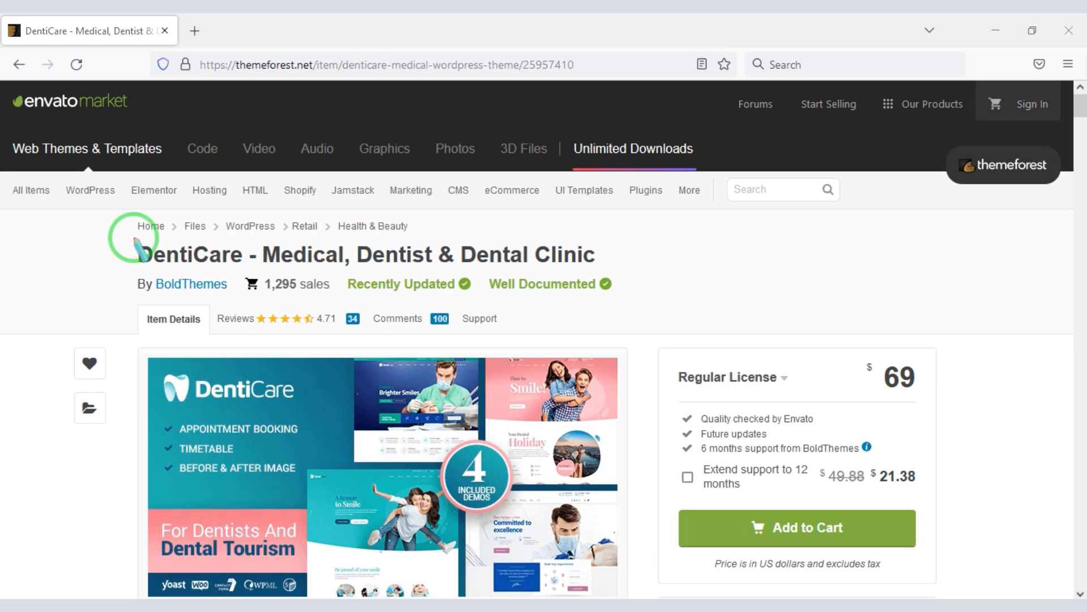
# Read the DentiCare ThemeForest page's description, included demos and supported plugin list
pyautogui.moveTo(412, 286); pyautogui.dragTo(605, 273)
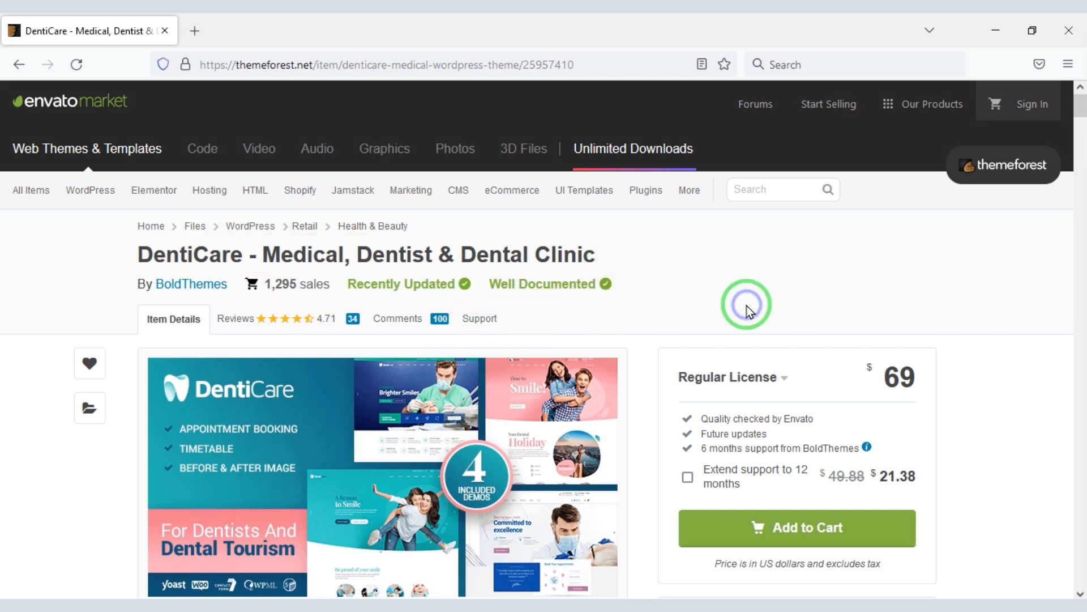
pyautogui.scroll(-5, 747, 305)
pyautogui.scroll(-10, 747, 306)
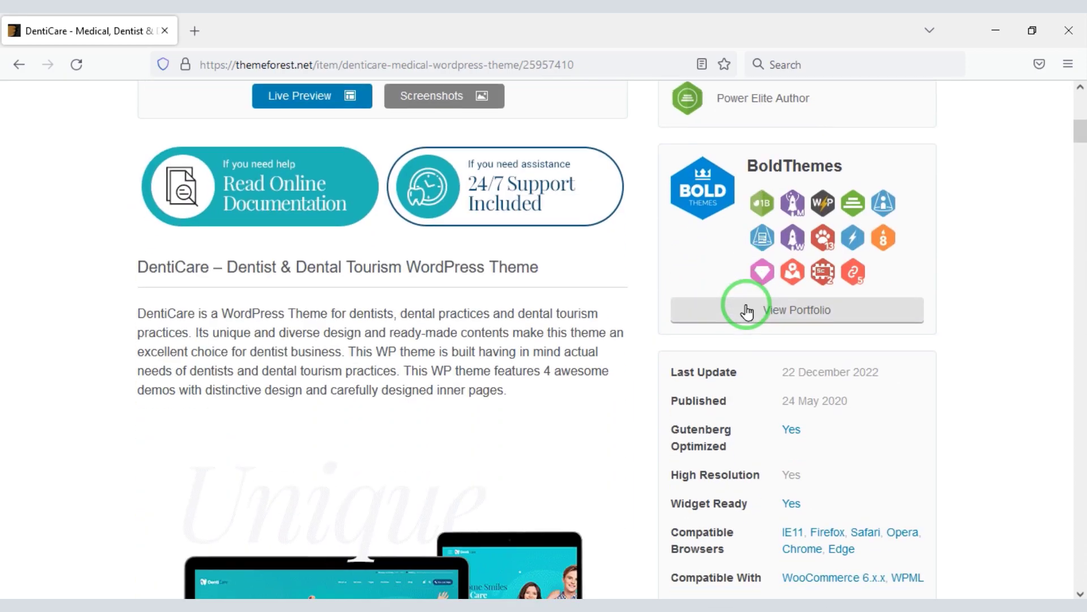
pyautogui.scroll(-15, 747, 308)
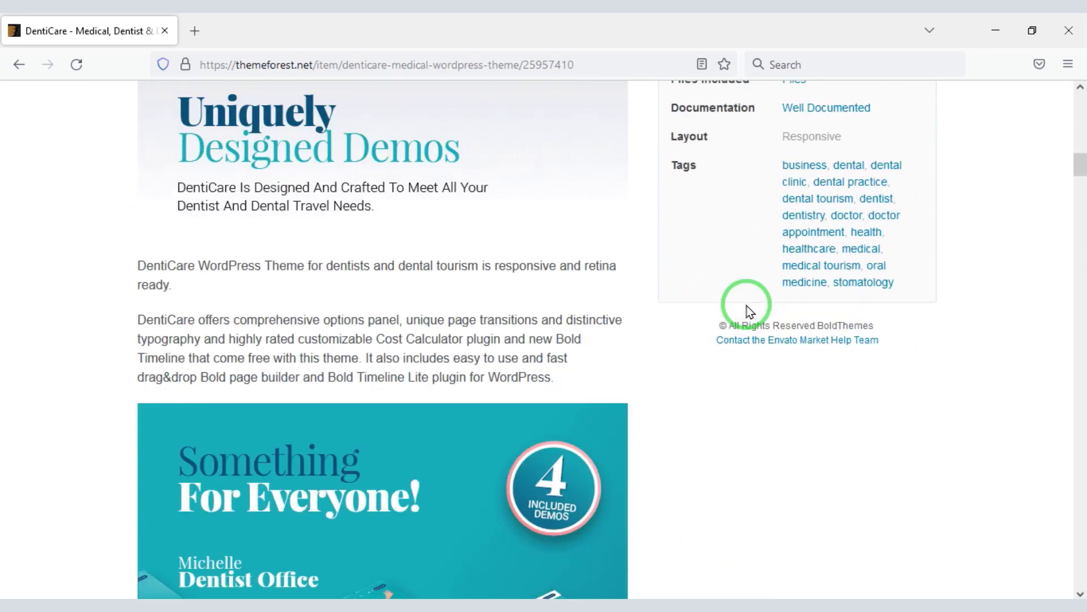
pyautogui.scroll(-10, 748, 309)
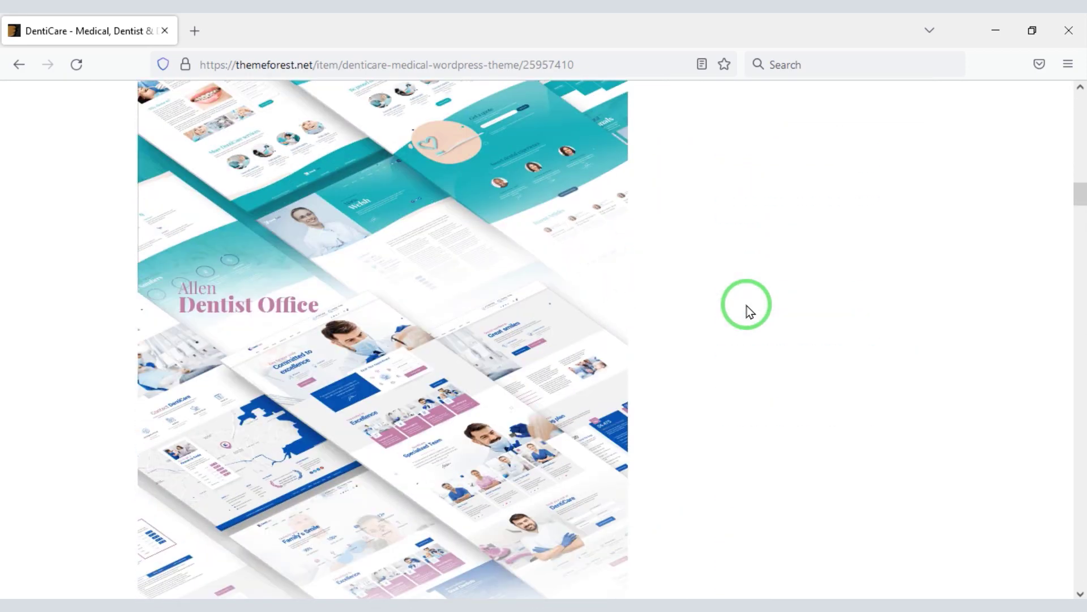
pyautogui.scroll(-12, 748, 308)
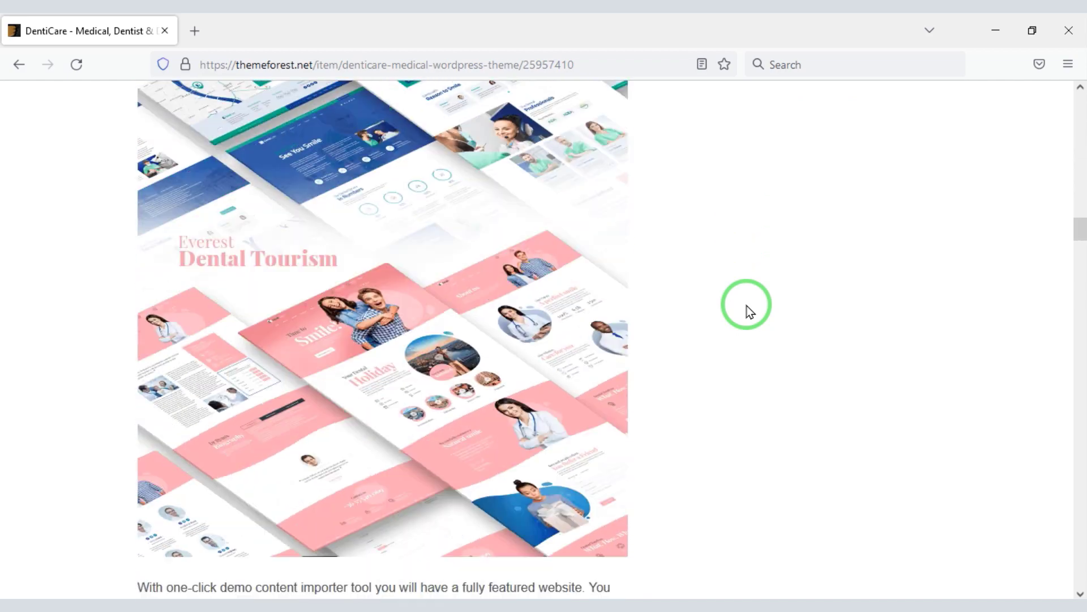
pyautogui.scroll(-10, 748, 309)
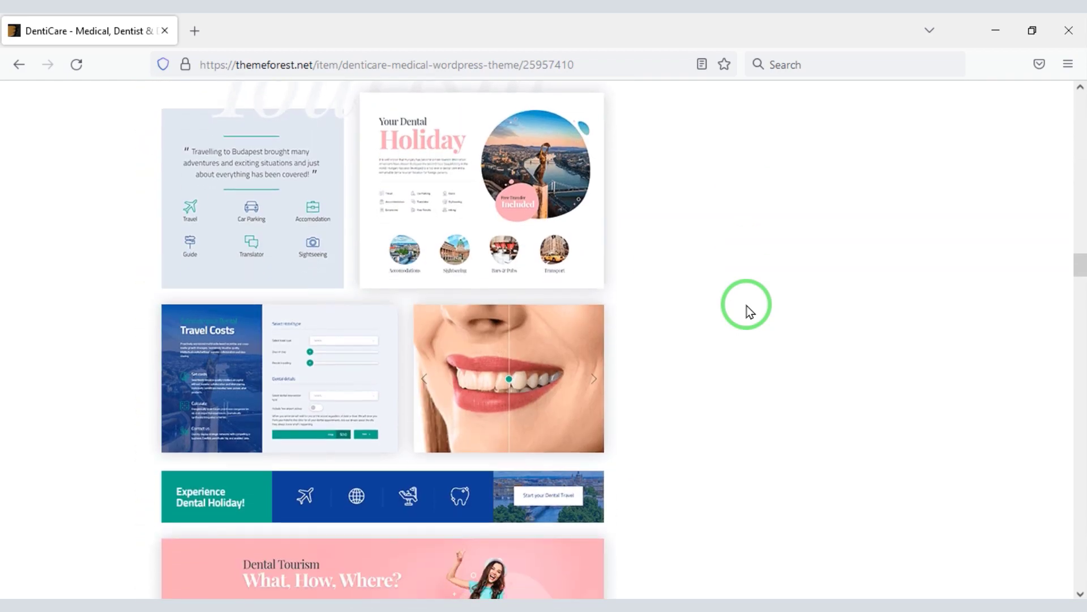
pyautogui.scroll(-12, 749, 310)
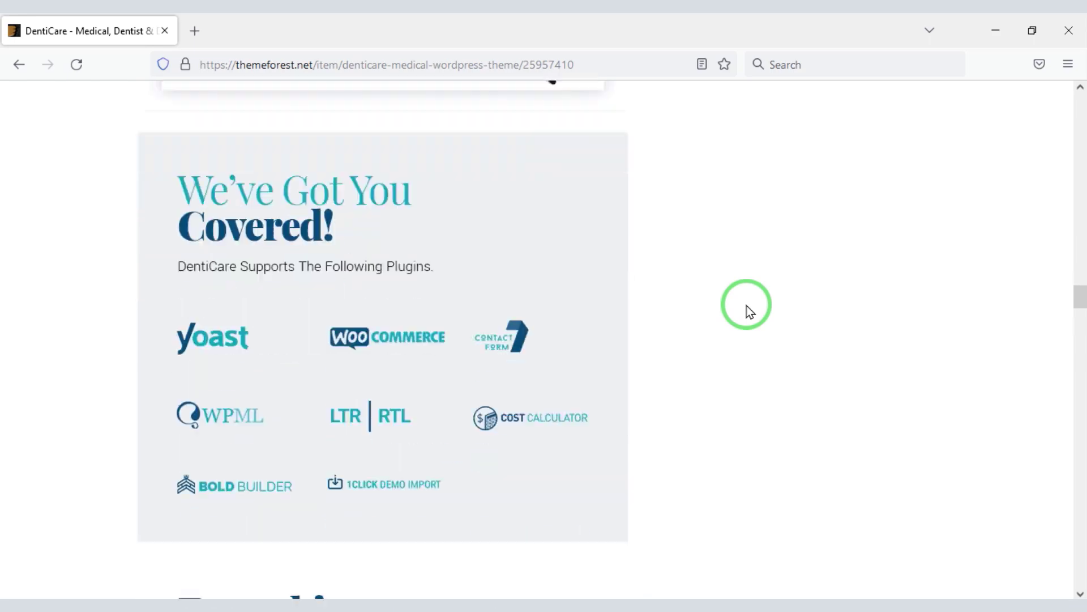
pyautogui.scroll(-12, 749, 311)
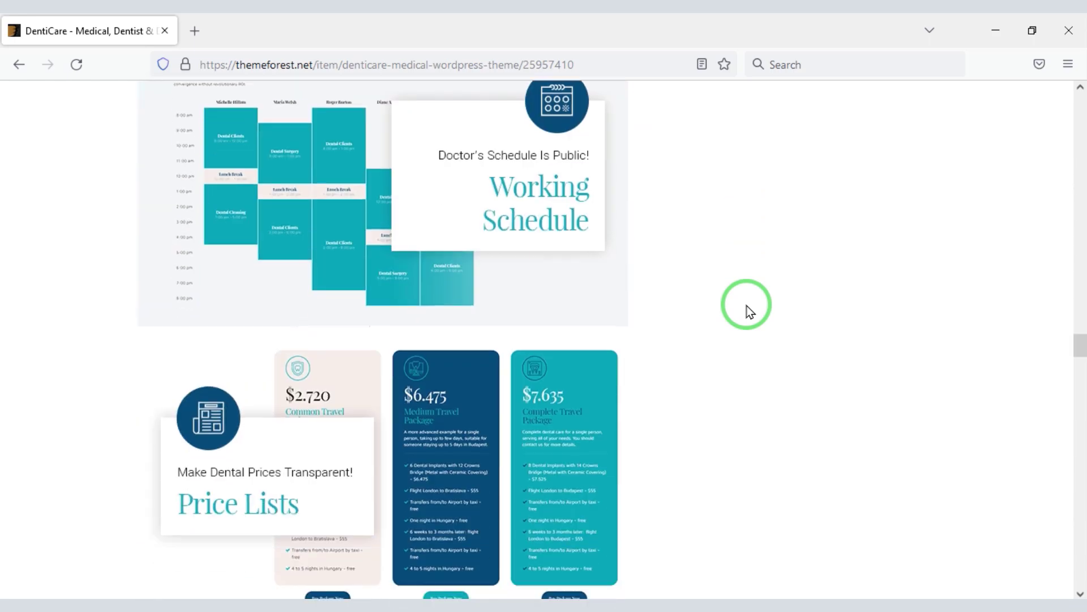
pyautogui.scroll(-6, 749, 310)
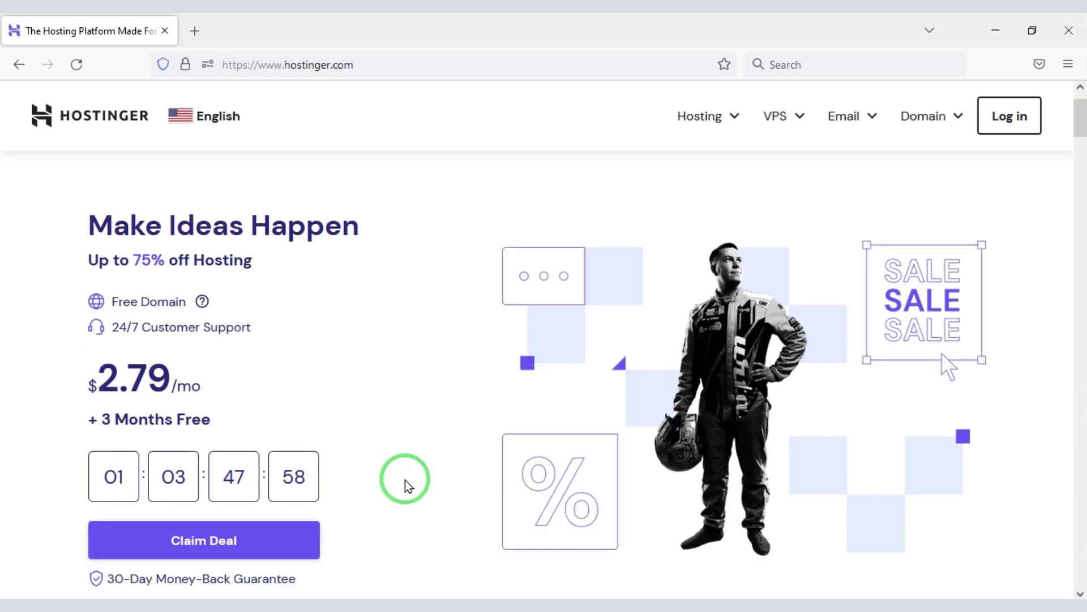
pyautogui.scroll(-5, 408, 486)
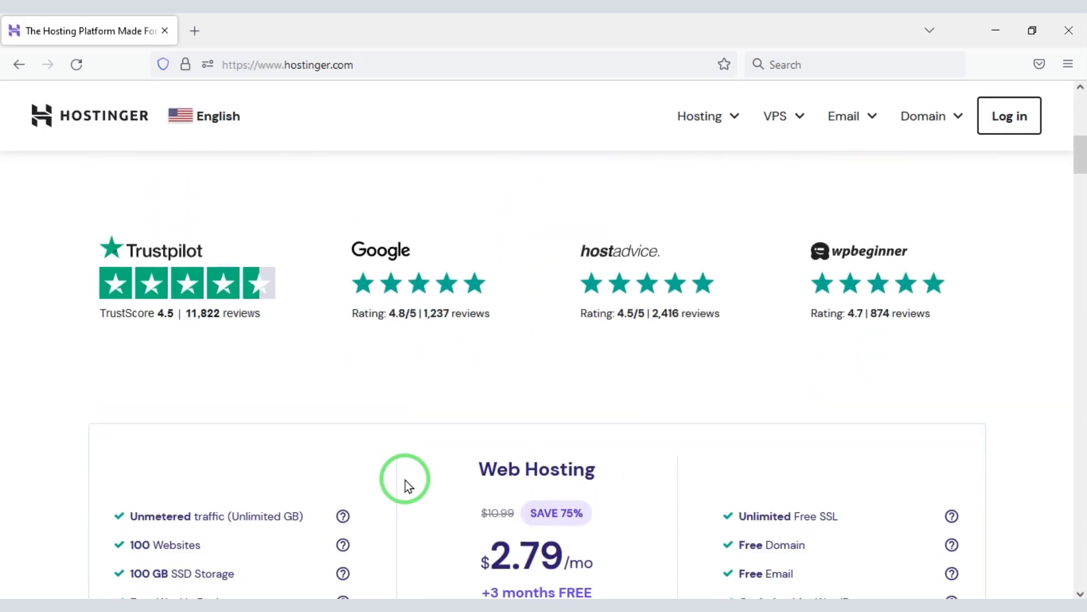
pyautogui.scroll(-4, 408, 486)
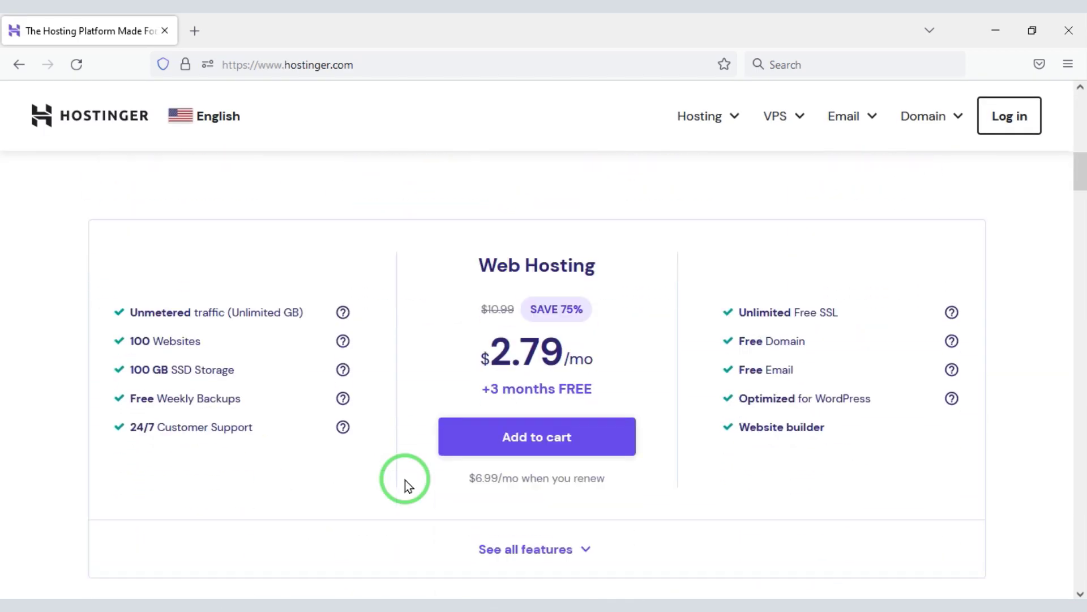
pyautogui.scroll(-4, 408, 486)
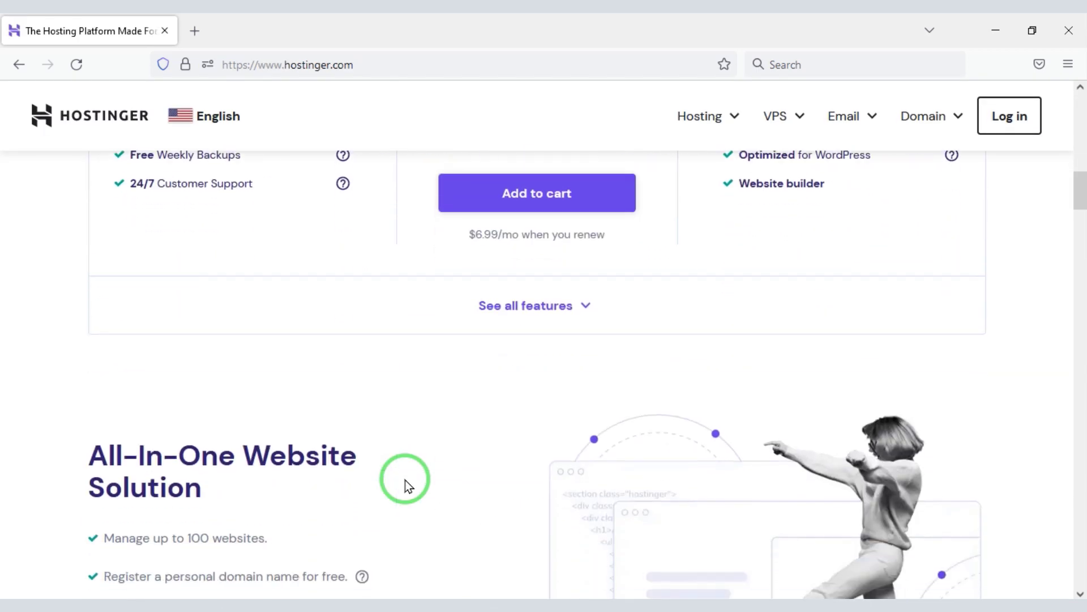
pyautogui.scroll(10, 408, 486)
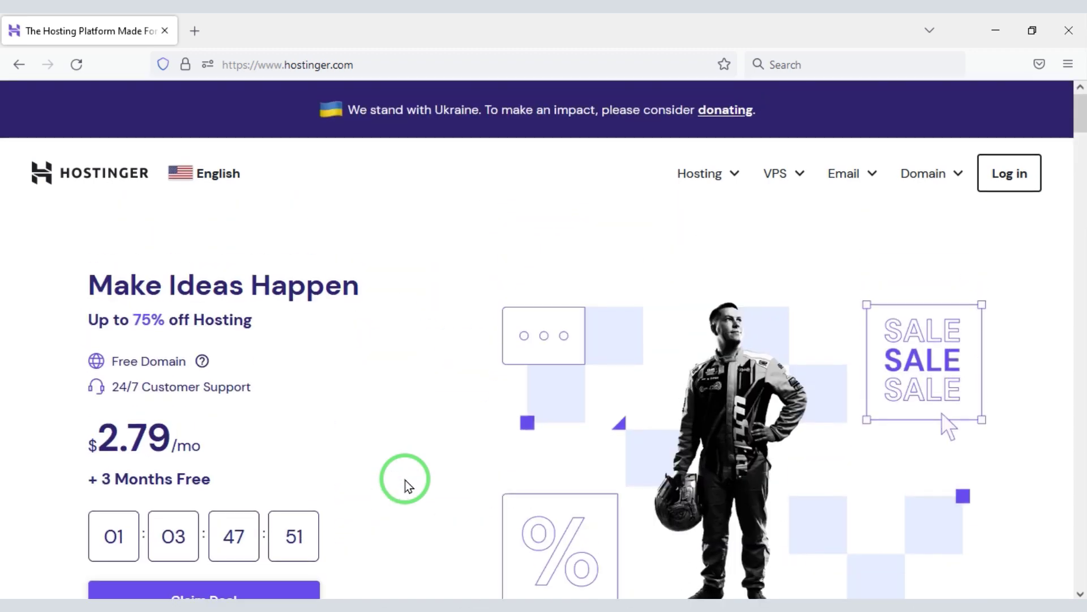
pyautogui.click(700, 174)
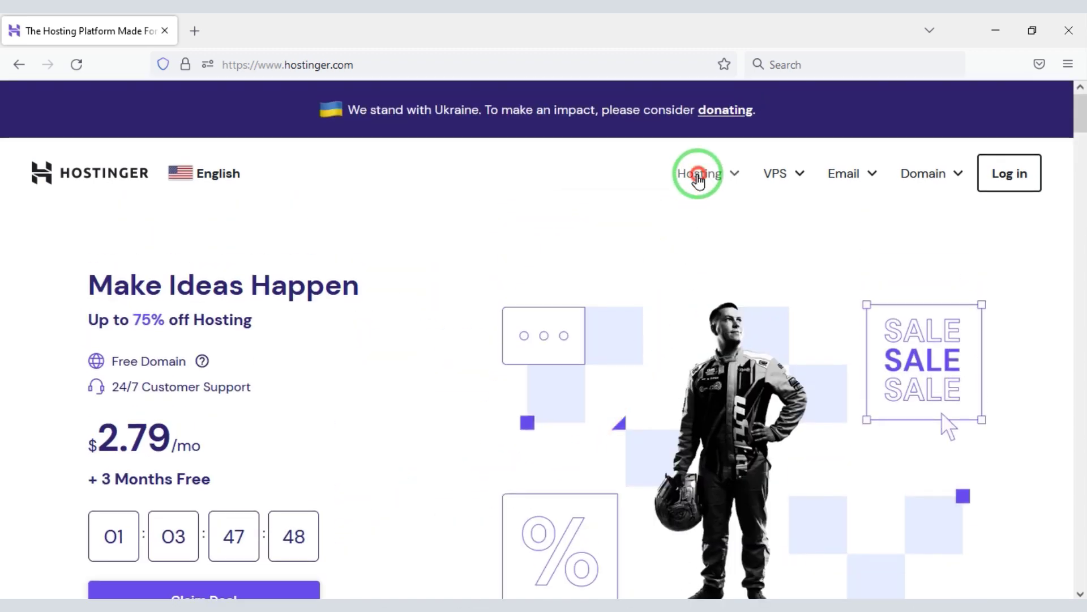
pyautogui.click(684, 252)
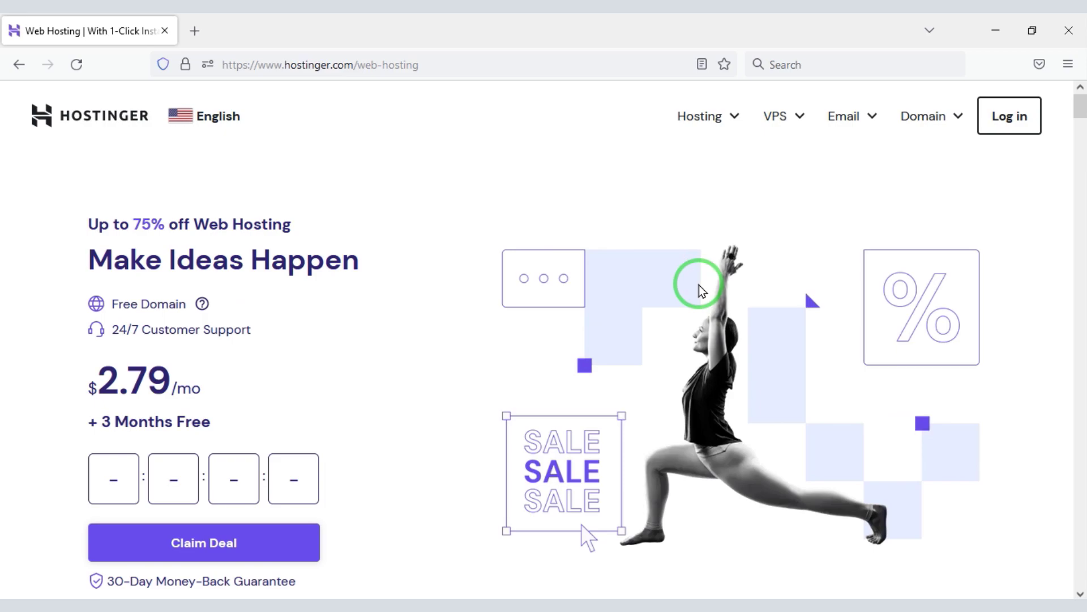
pyautogui.scroll(-5, 699, 284)
pyautogui.scroll(-10, 698, 284)
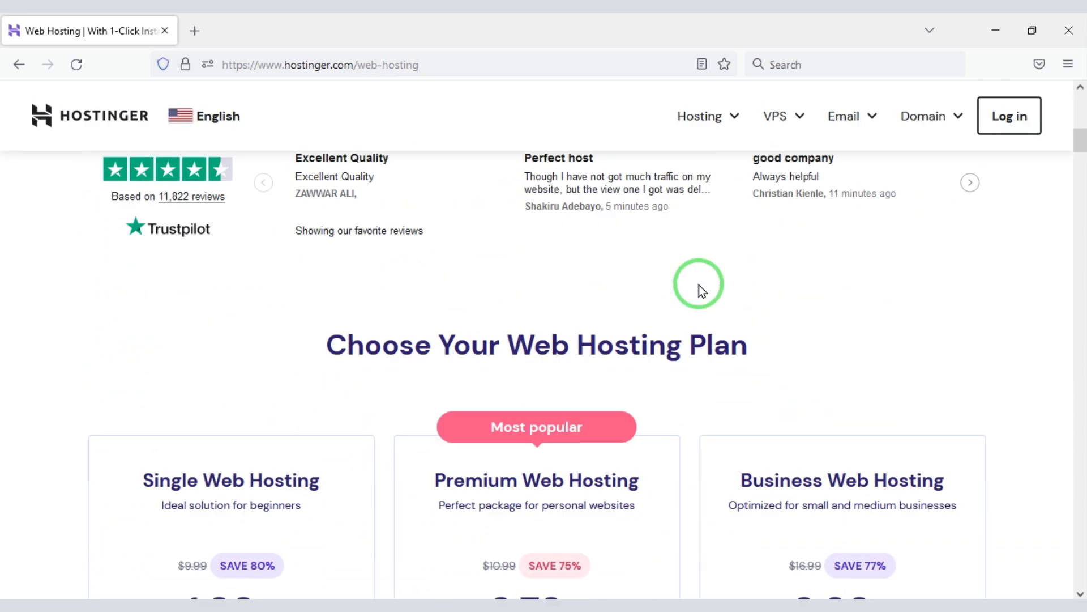
pyautogui.scroll(-6, 699, 284)
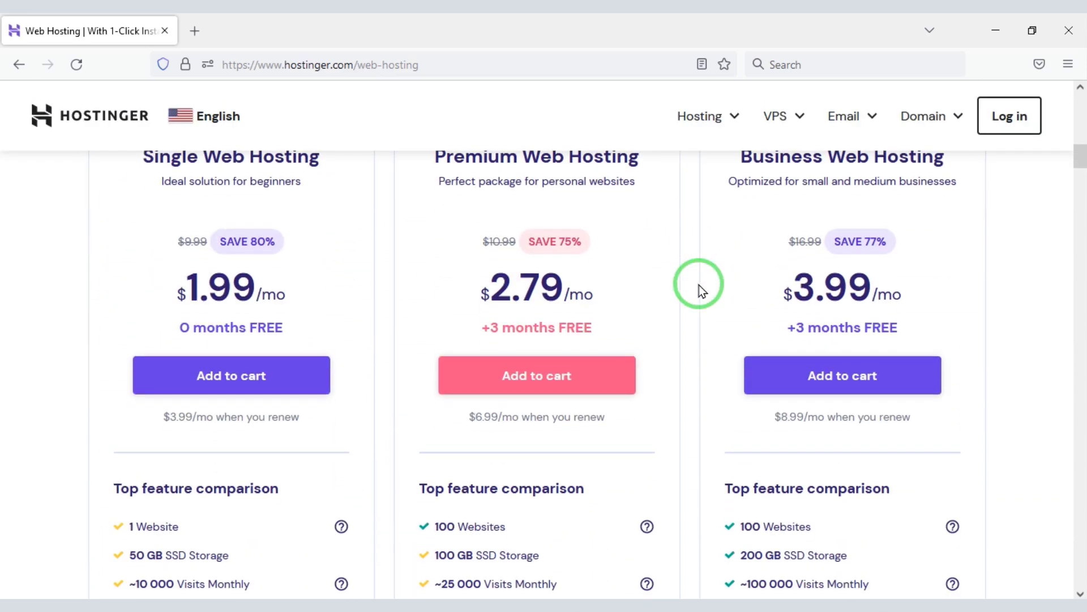
pyautogui.scroll(-4, 699, 284)
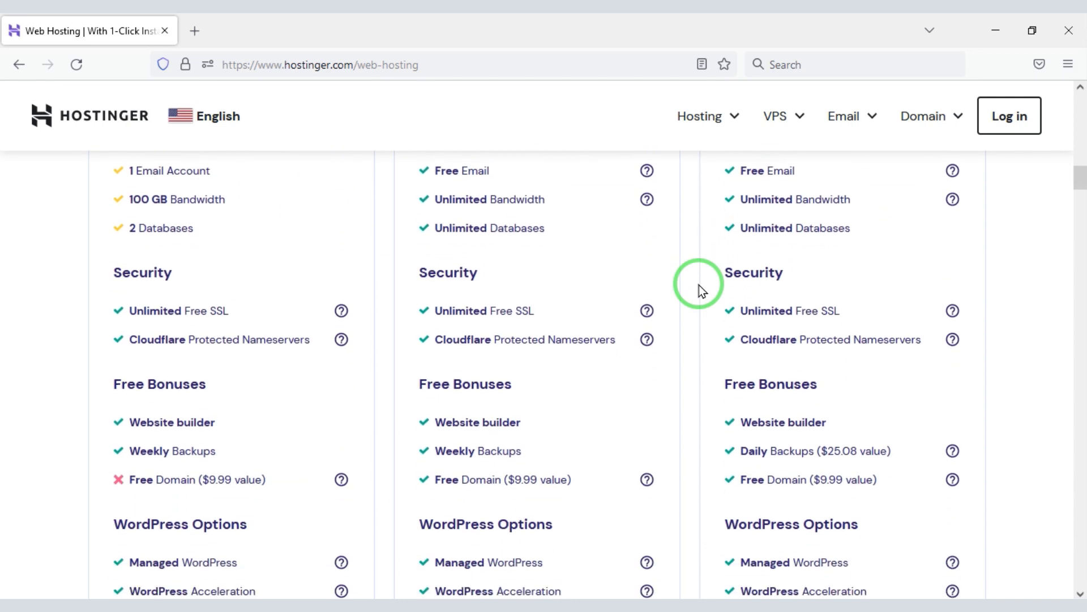
pyautogui.moveTo(404, 418); pyautogui.dragTo(573, 445)
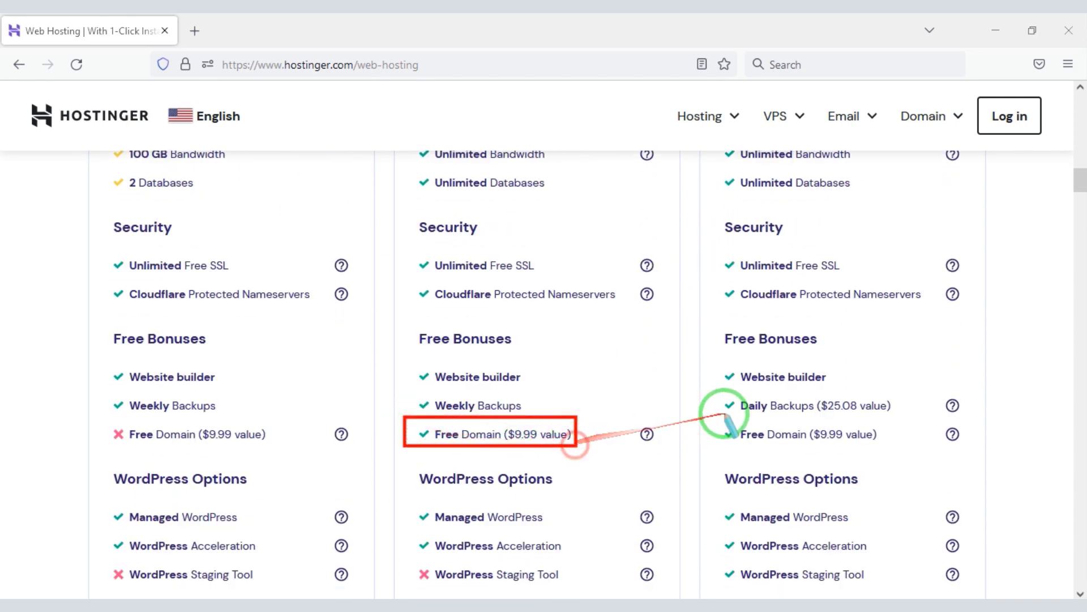
pyautogui.moveTo(720, 419); pyautogui.dragTo(886, 457)
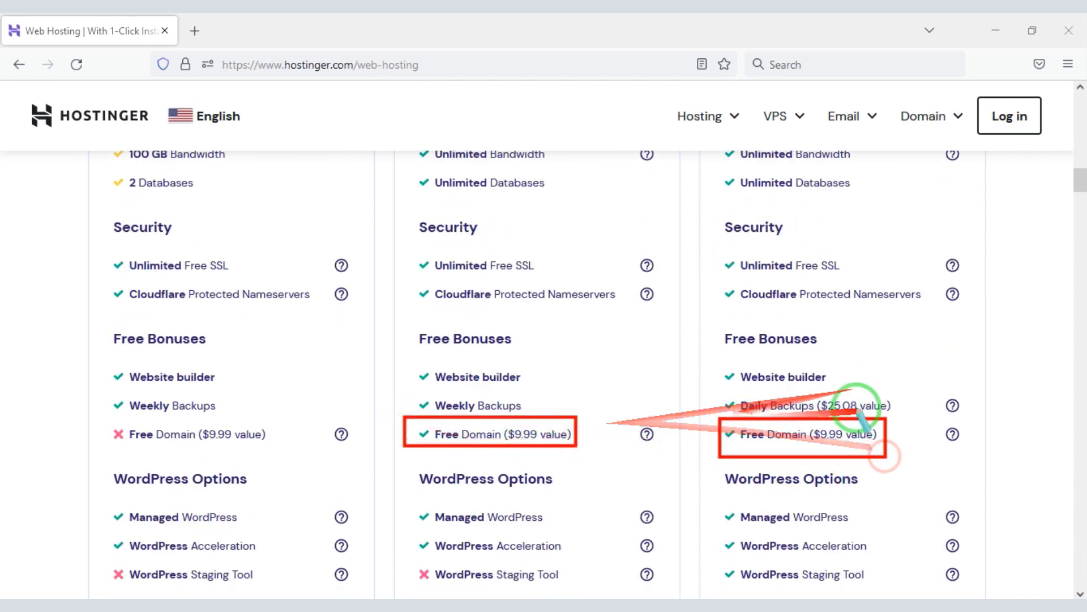
pyautogui.scroll(-4, 665, 470)
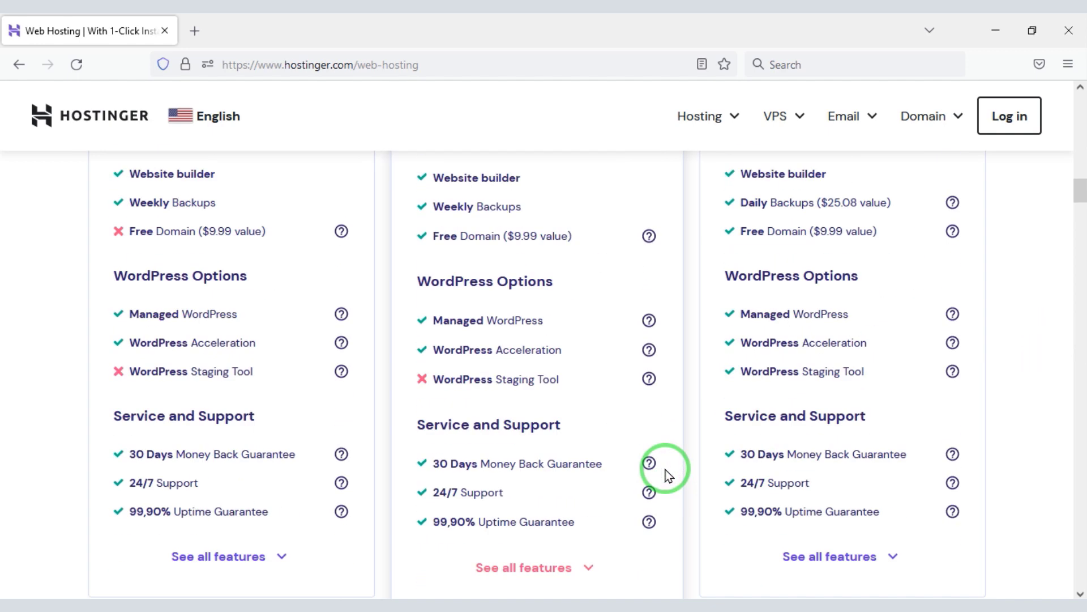
pyautogui.moveTo(401, 437); pyautogui.dragTo(609, 472)
pyautogui.moveTo(719, 437)
pyautogui.mouseDown()
pyautogui.moveTo(906, 456)
pyautogui.moveTo(909, 469)
pyautogui.mouseUp()
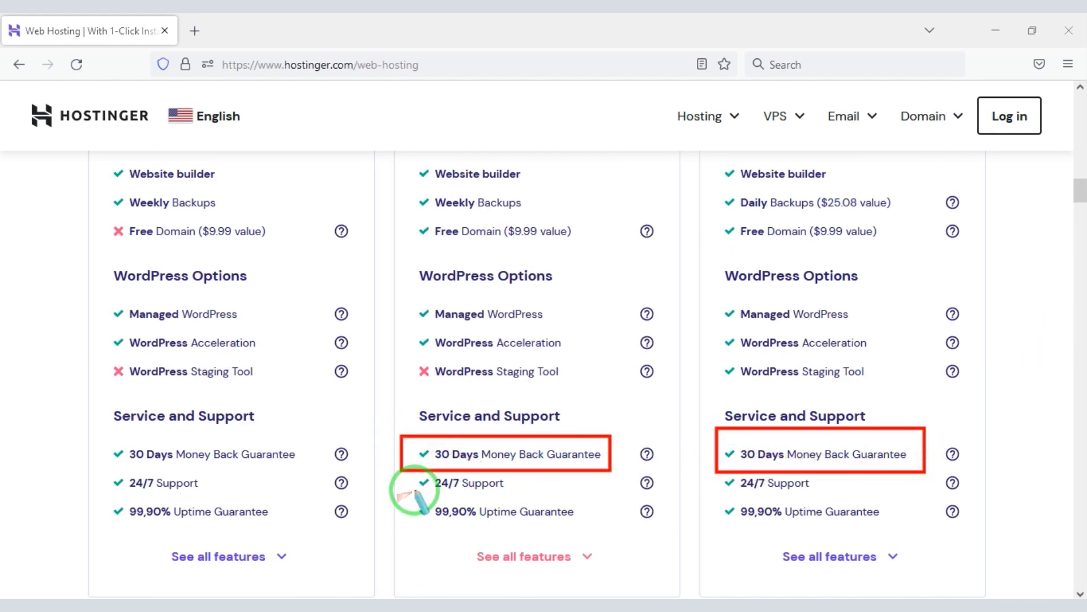
pyautogui.moveTo(410, 468); pyautogui.dragTo(514, 497)
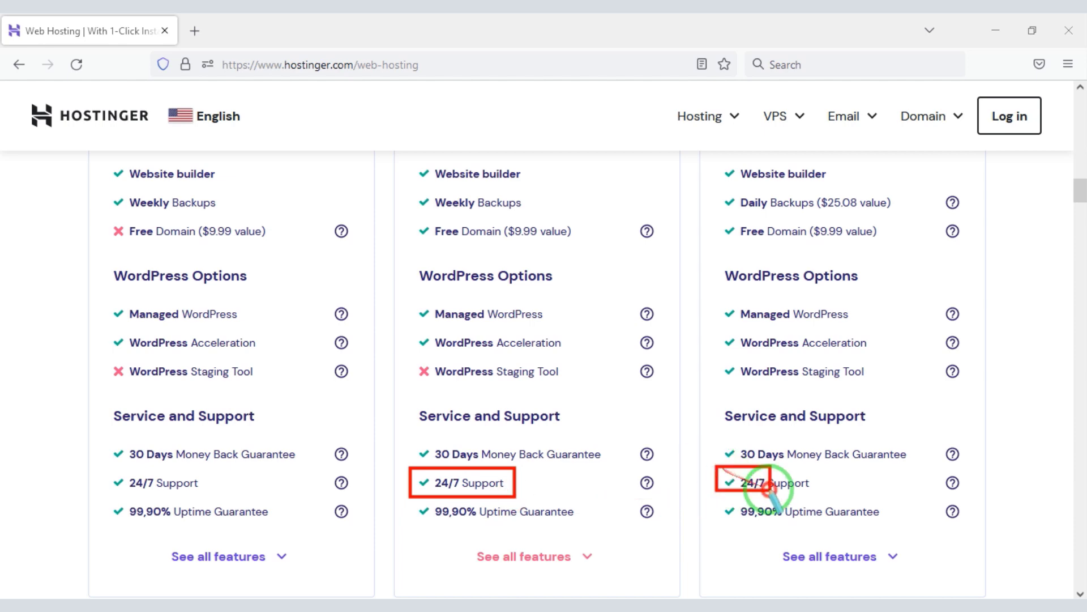
pyautogui.moveTo(770, 487); pyautogui.dragTo(885, 492)
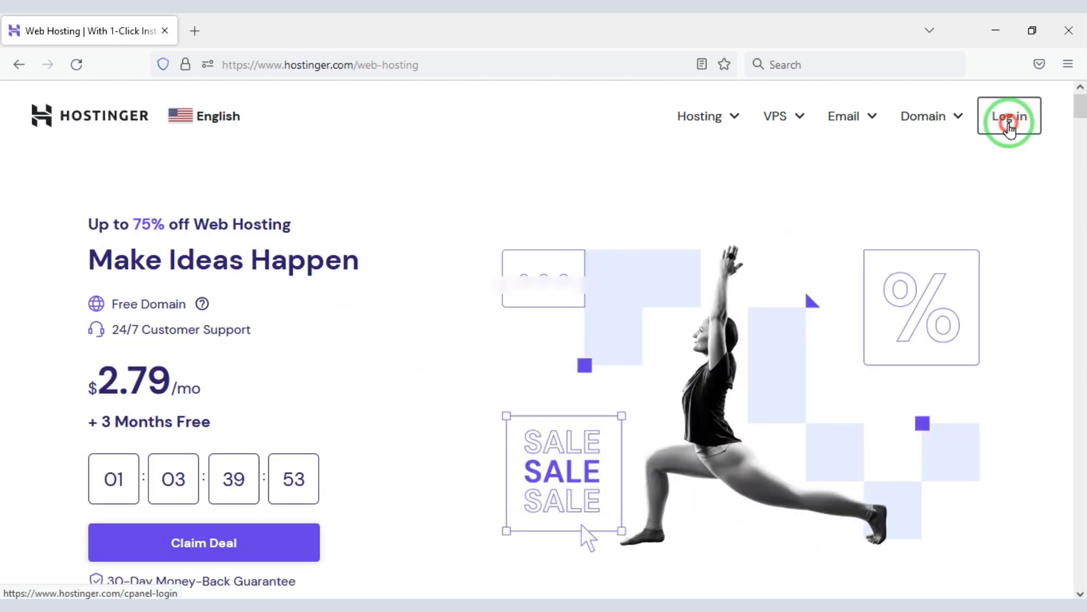
# Log in to hPanel with the account credentials and expand the Website section for qnaweb.xyz
pyautogui.click(1009, 122)
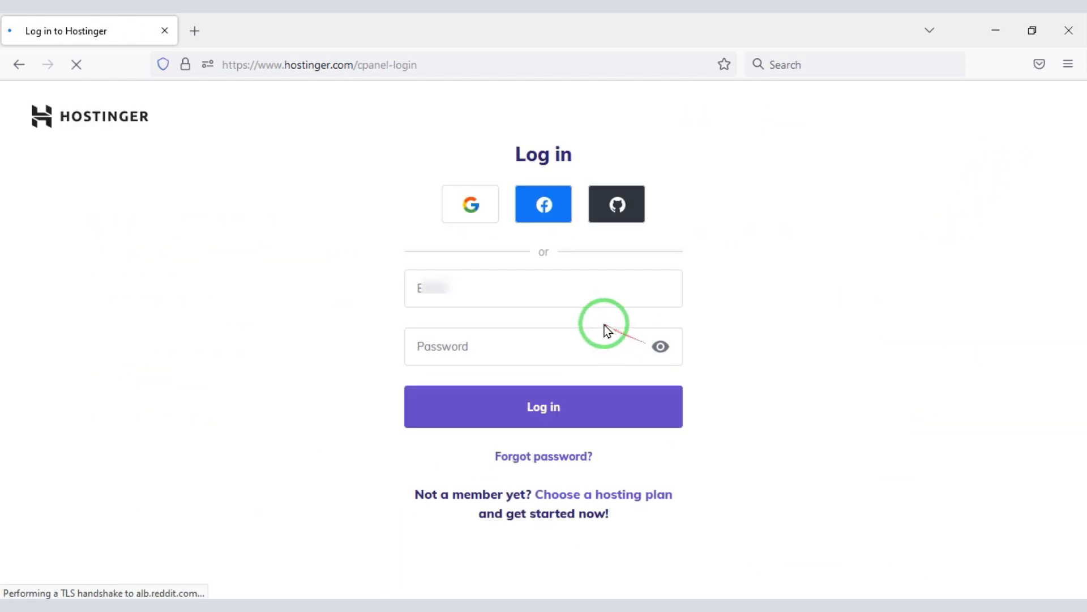
pyautogui.click(605, 418)
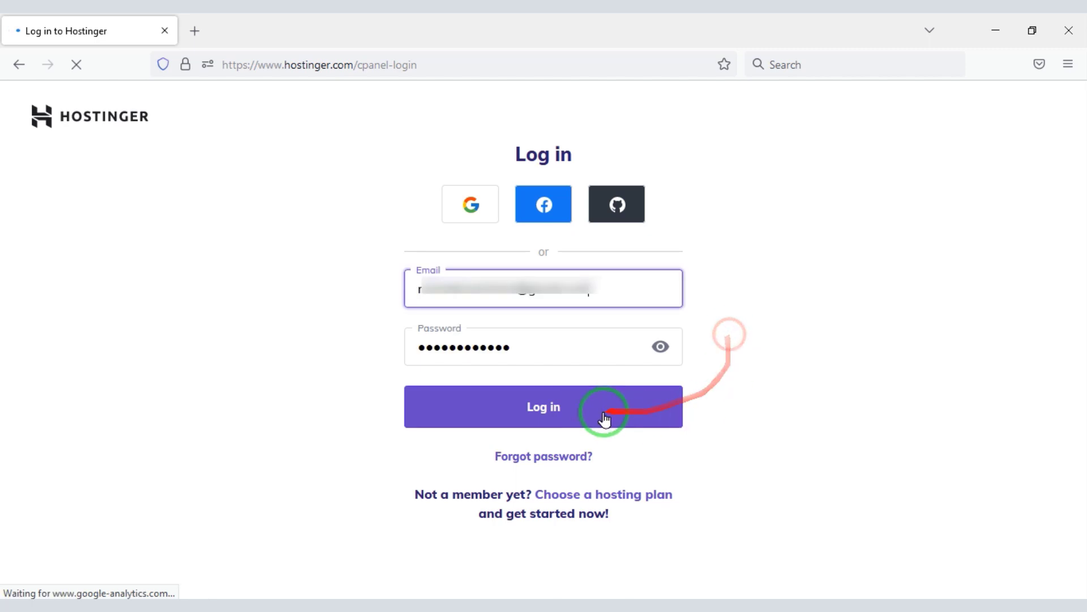
pyautogui.click(544, 414)
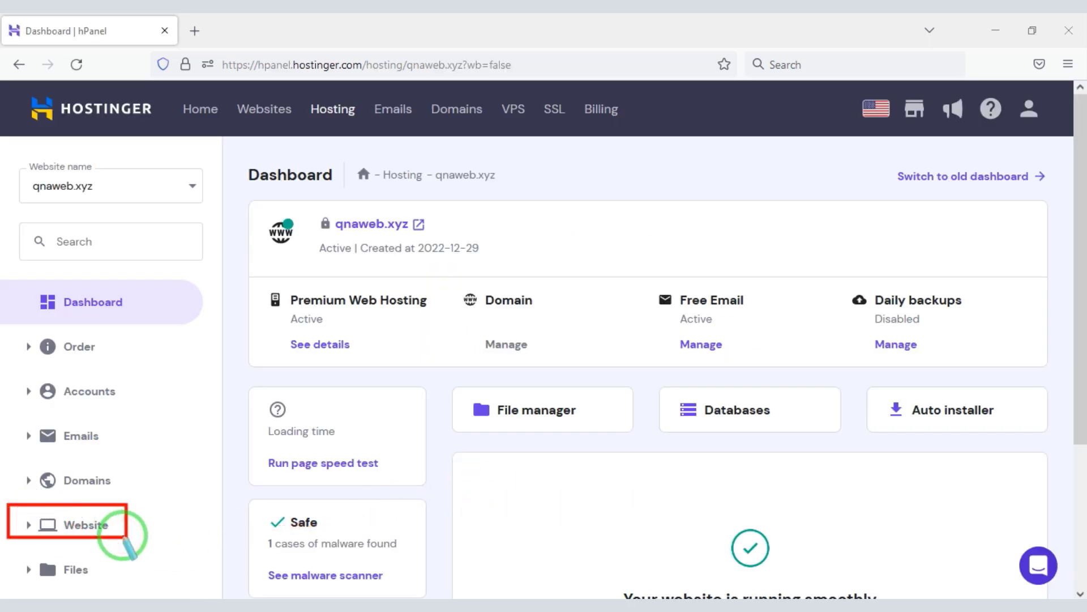
pyautogui.click(122, 536)
pyautogui.moveTo(1080, 272); pyautogui.dragTo(1081, 360)
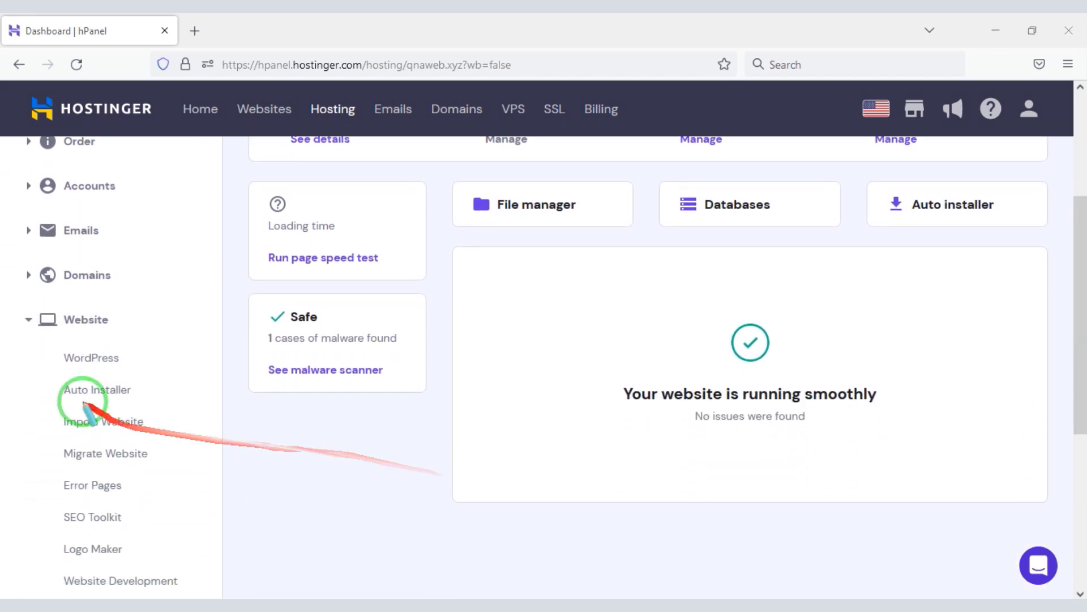
# Start a new WordPress installation from the WordPress page of qnaweb.xyz
pyautogui.click(125, 360)
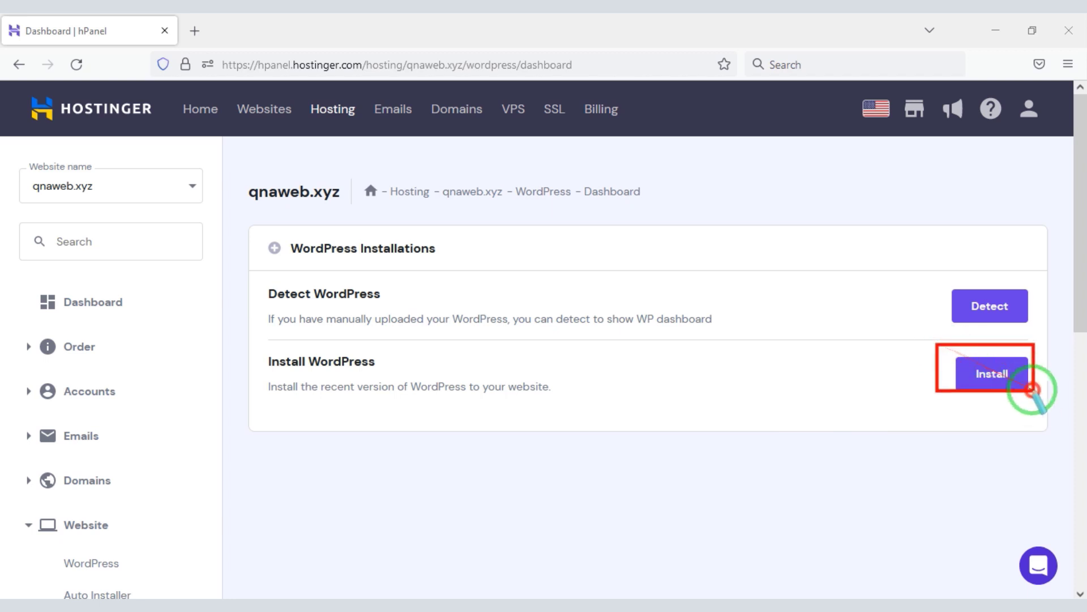
pyautogui.click(995, 399)
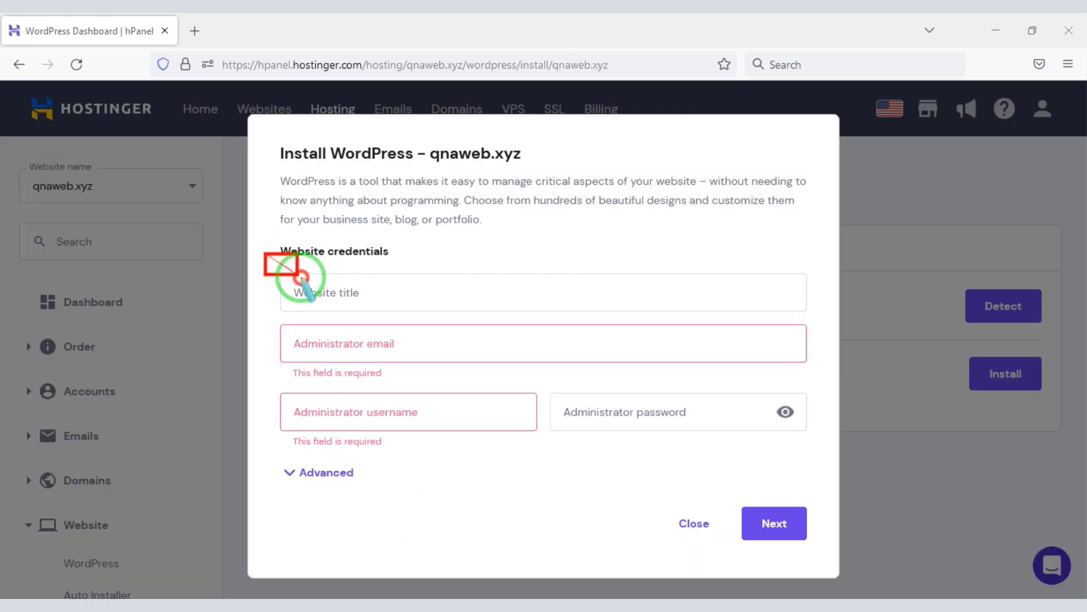
pyautogui.moveTo(301, 277)
pyautogui.mouseDown()
pyautogui.moveTo(522, 412)
pyautogui.moveTo(818, 474)
pyautogui.moveTo(825, 458)
pyautogui.mouseUp()
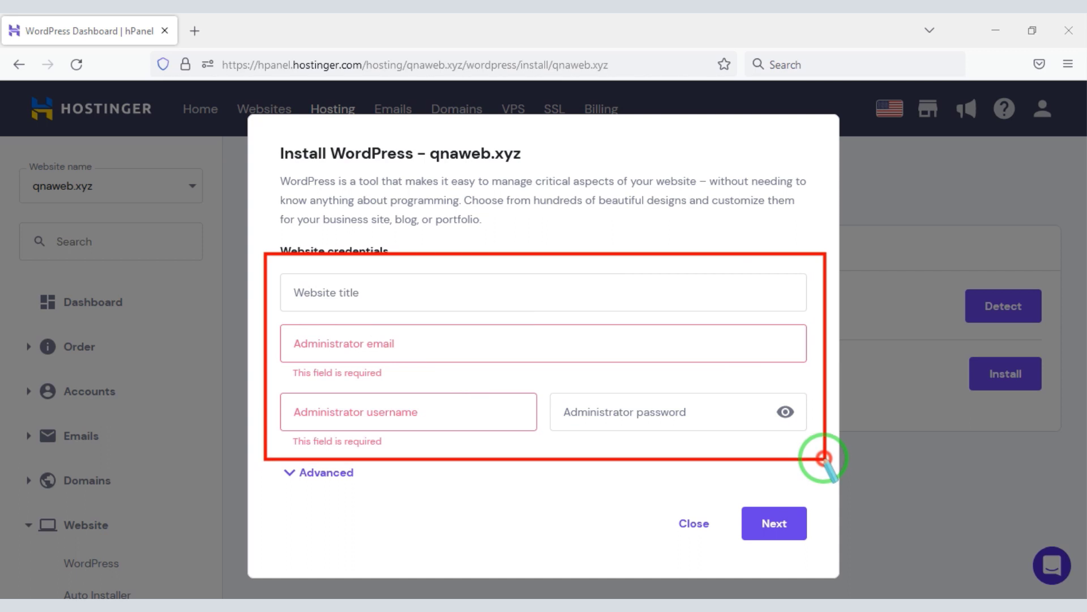
pyautogui.click(601, 466)
# Enter site title Dentist with the administrator e-mail, username and password, then continue
pyautogui.click(349, 295)
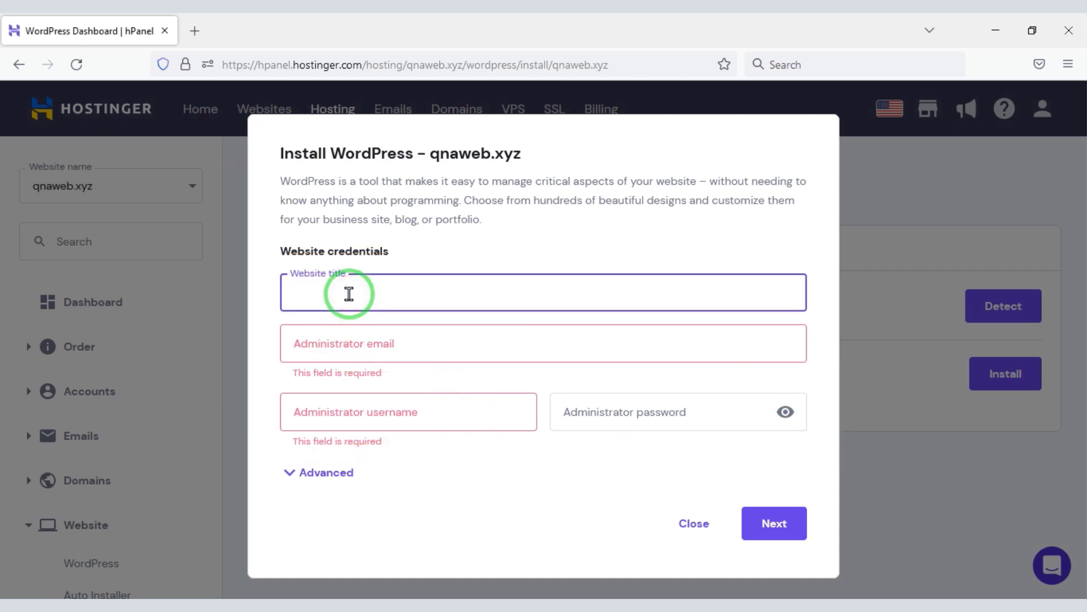
pyautogui.click(387, 336)
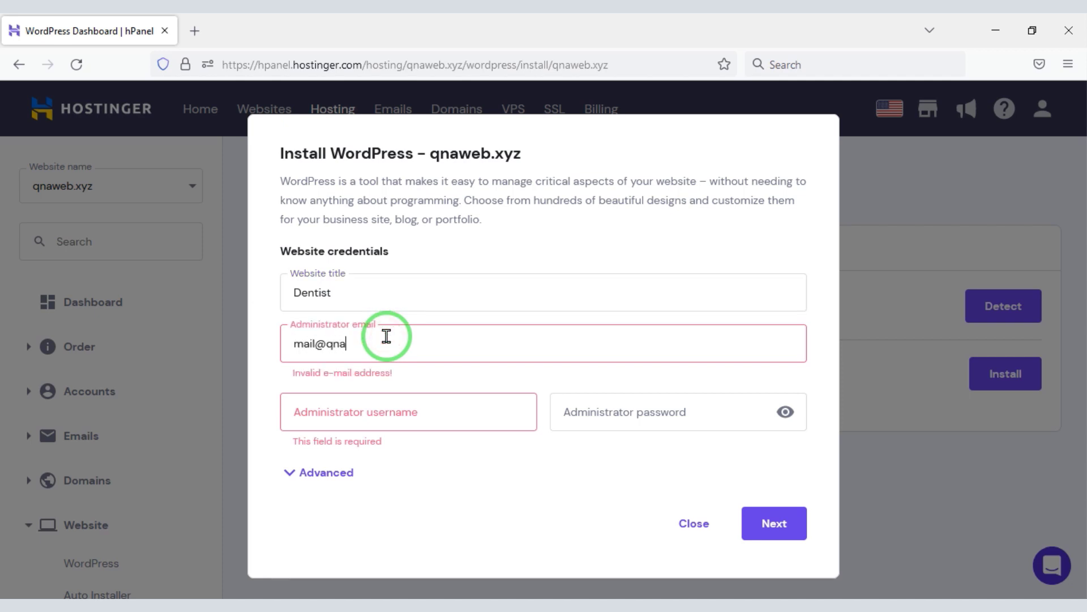
pyautogui.click(446, 404)
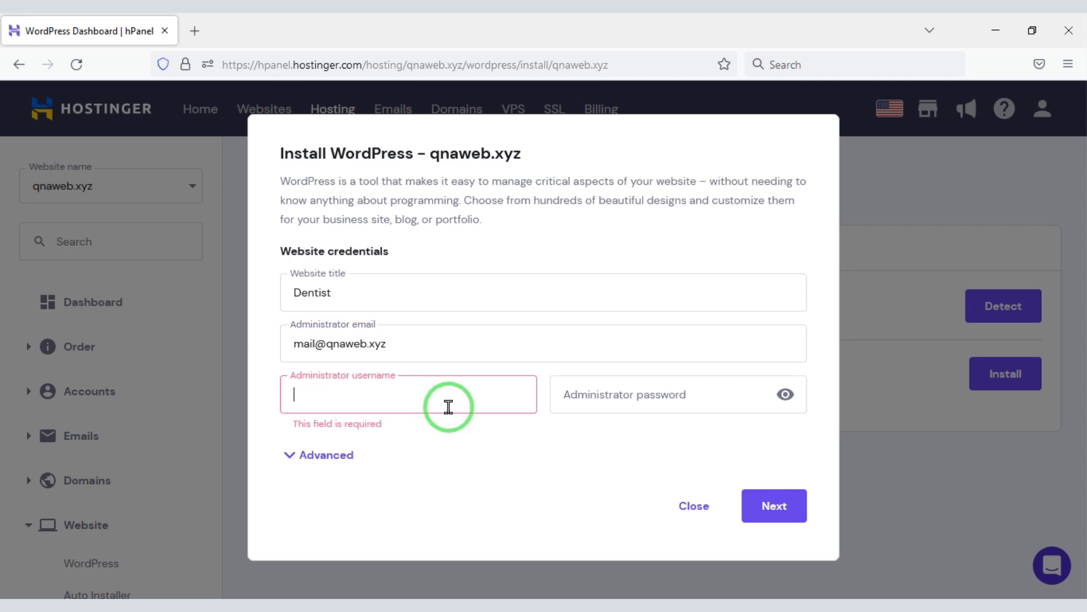
pyautogui.write('qnaweb')
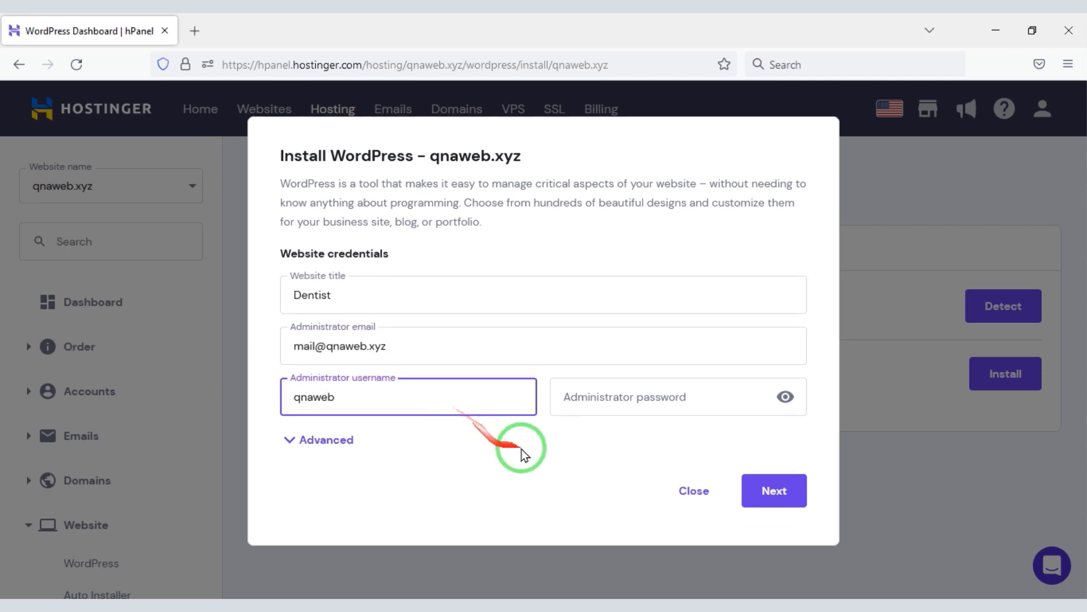
pyautogui.click(622, 406)
pyautogui.write('•••')
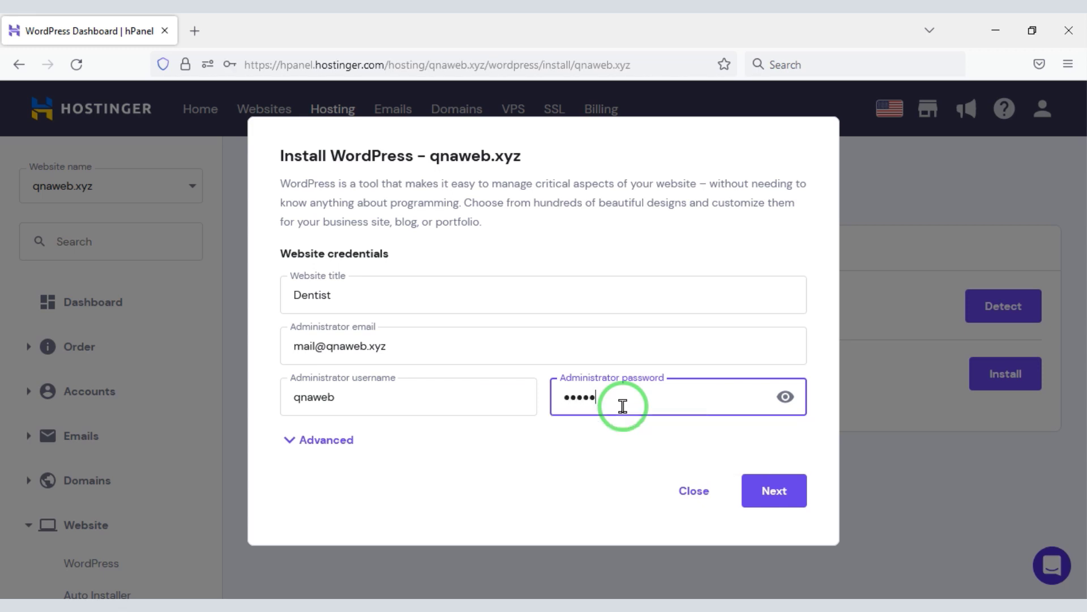
pyautogui.click(784, 396)
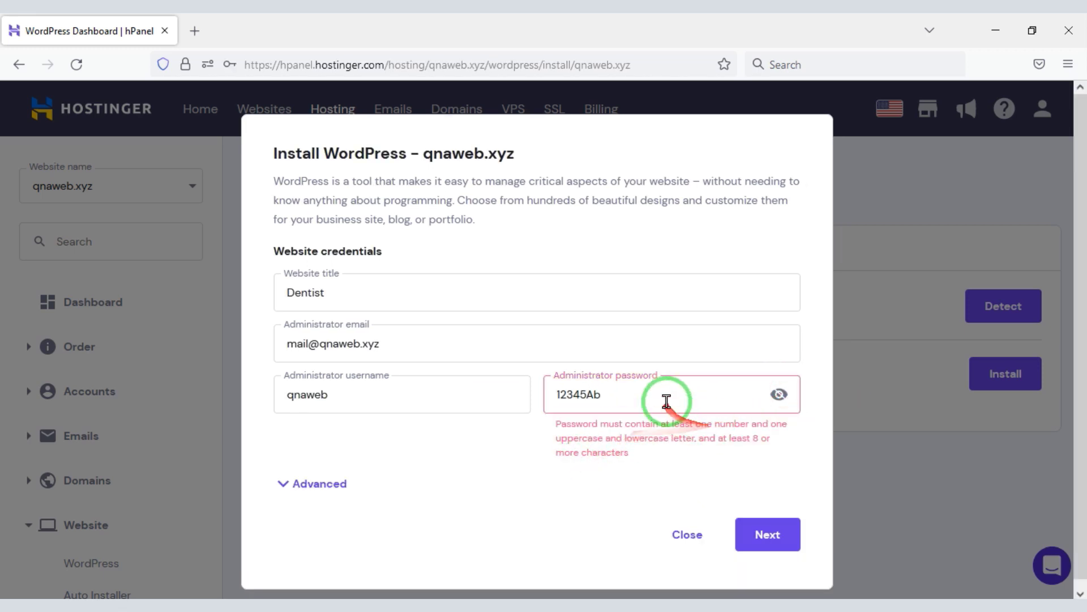
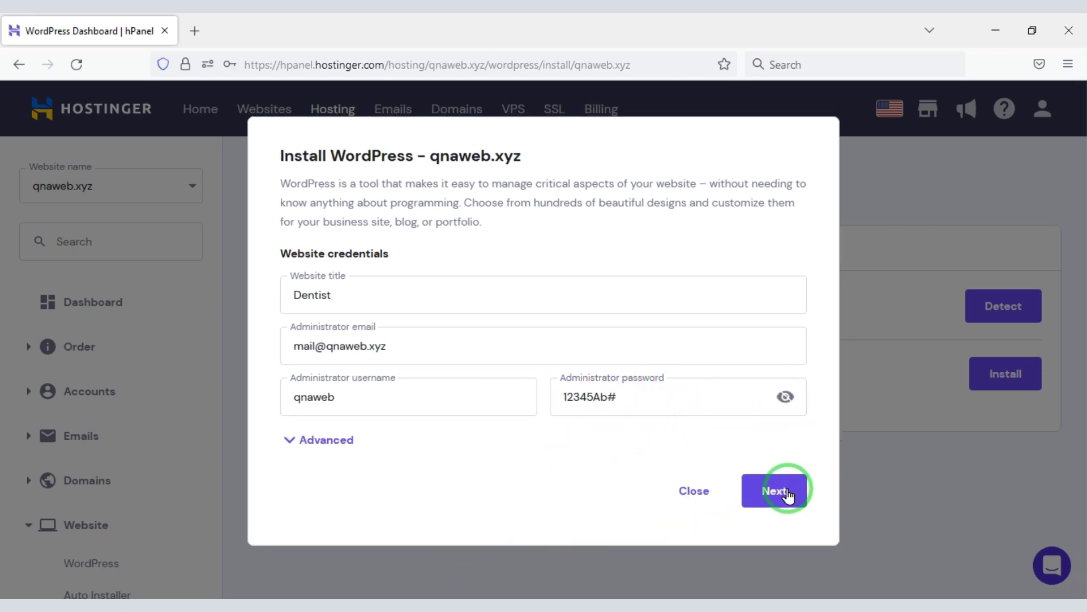
pyautogui.click(787, 493)
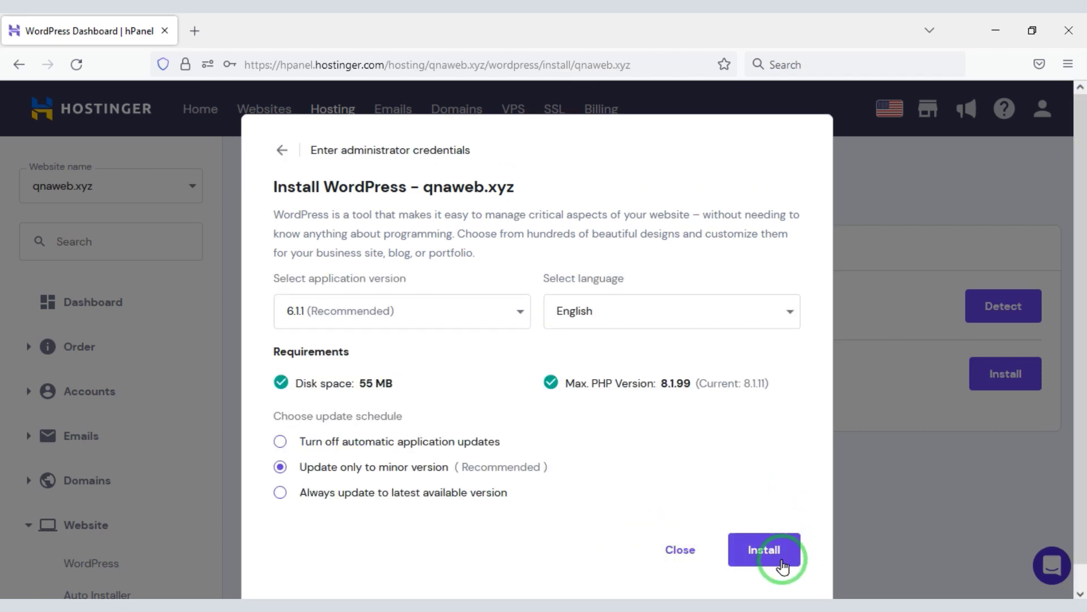
# Install WordPress 6.1.1 with the recommended settings and return to the qnaweb.xyz dashboard
pyautogui.click(781, 561)
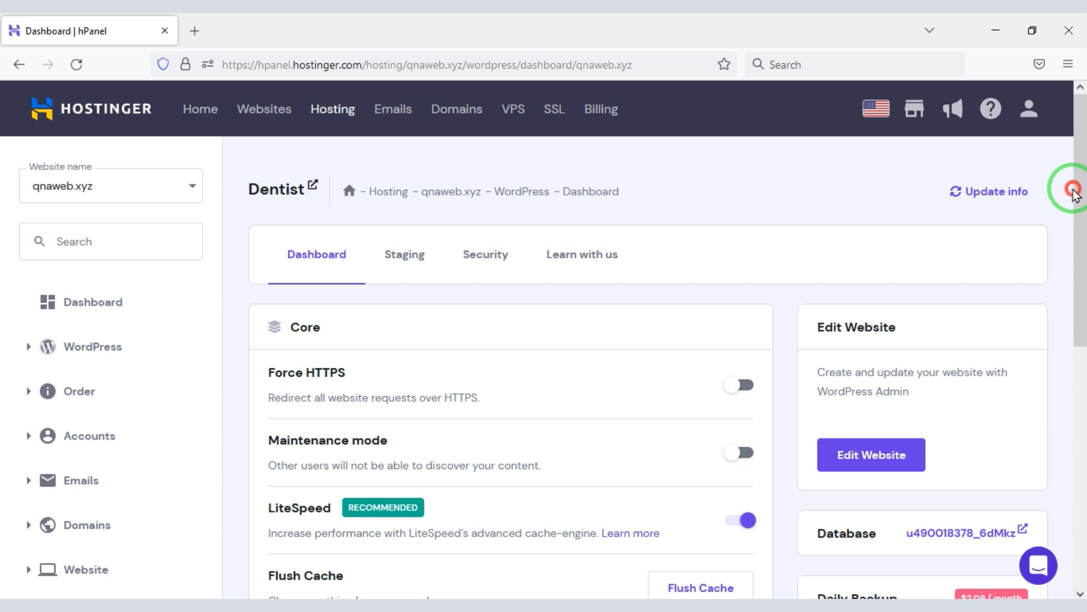
pyautogui.moveTo(1075, 192)
pyautogui.mouseDown()
pyautogui.moveTo(1075, 335)
pyautogui.moveTo(1080, 211)
pyautogui.mouseUp()
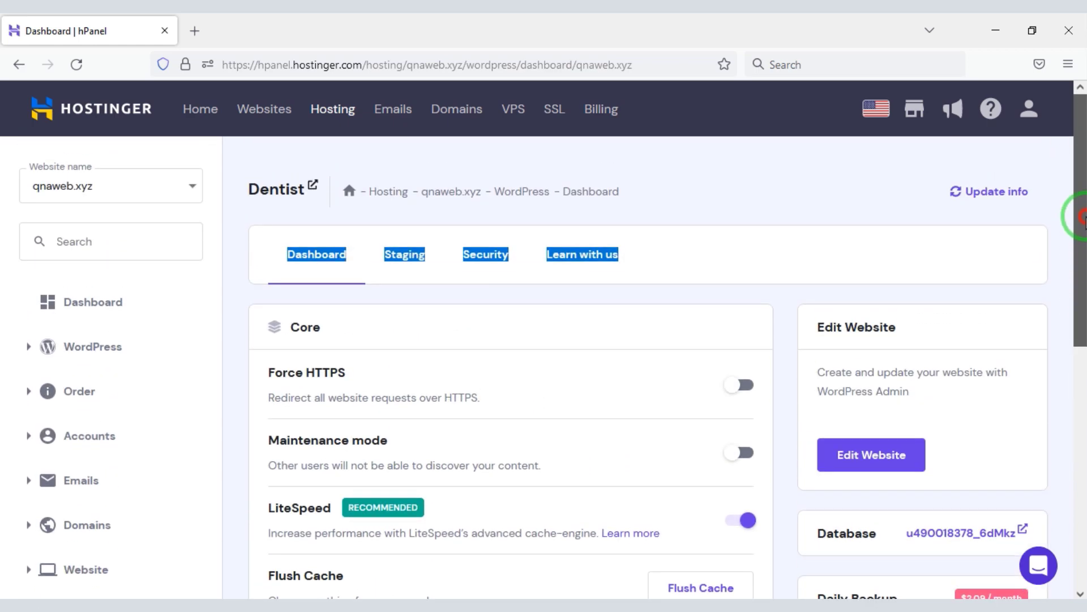
pyautogui.click(136, 311)
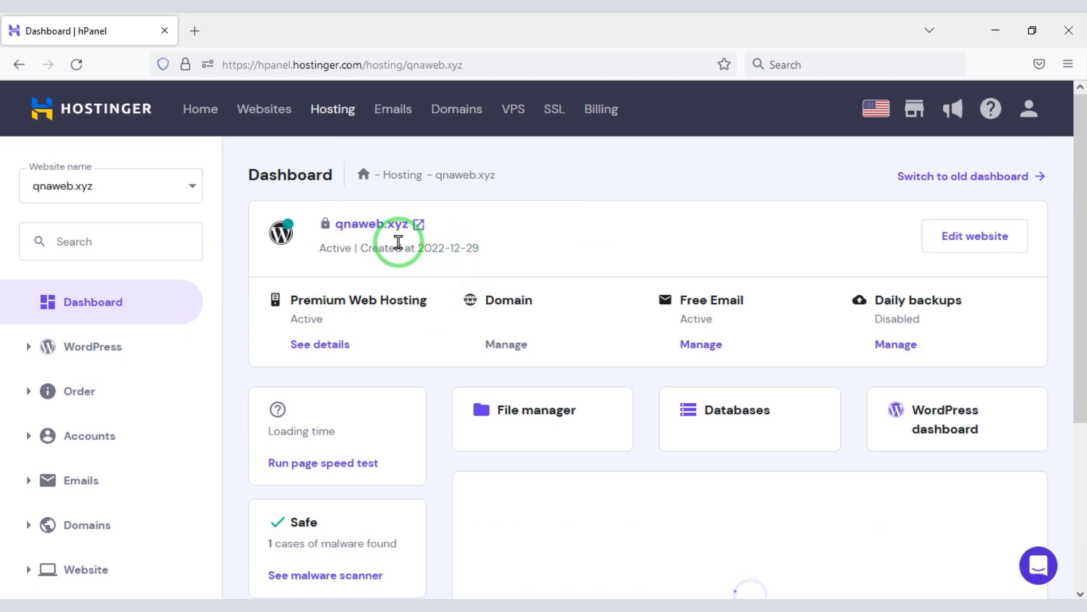
# Open qnaweb.xyz in a new tab and load its /admin login page
pyautogui.click(381, 225)
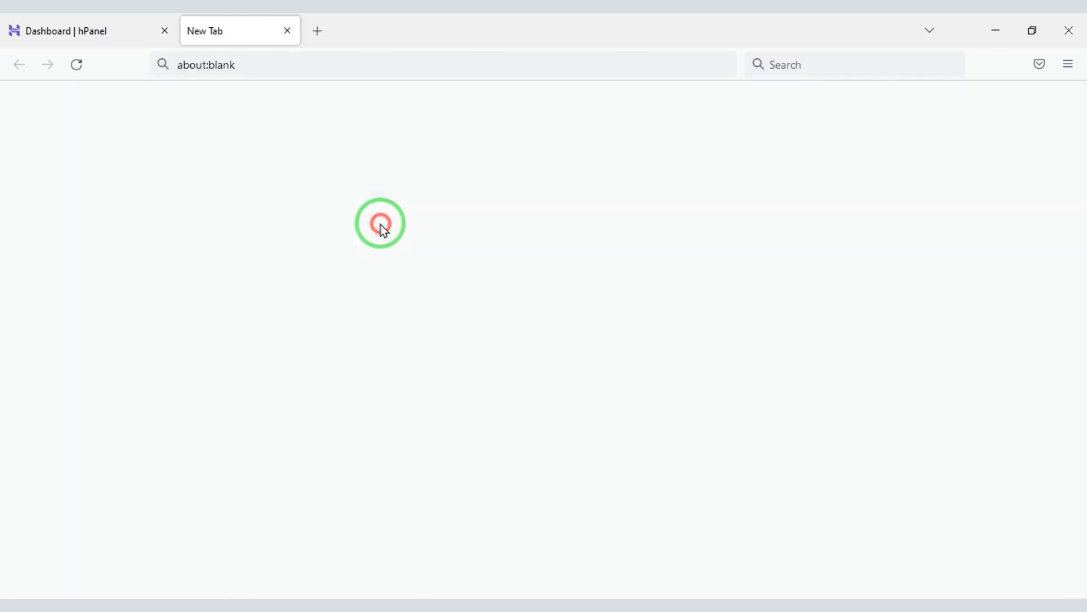
pyautogui.click(373, 58)
pyautogui.click(423, 59)
pyautogui.write('/admin')
pyautogui.press('Return')
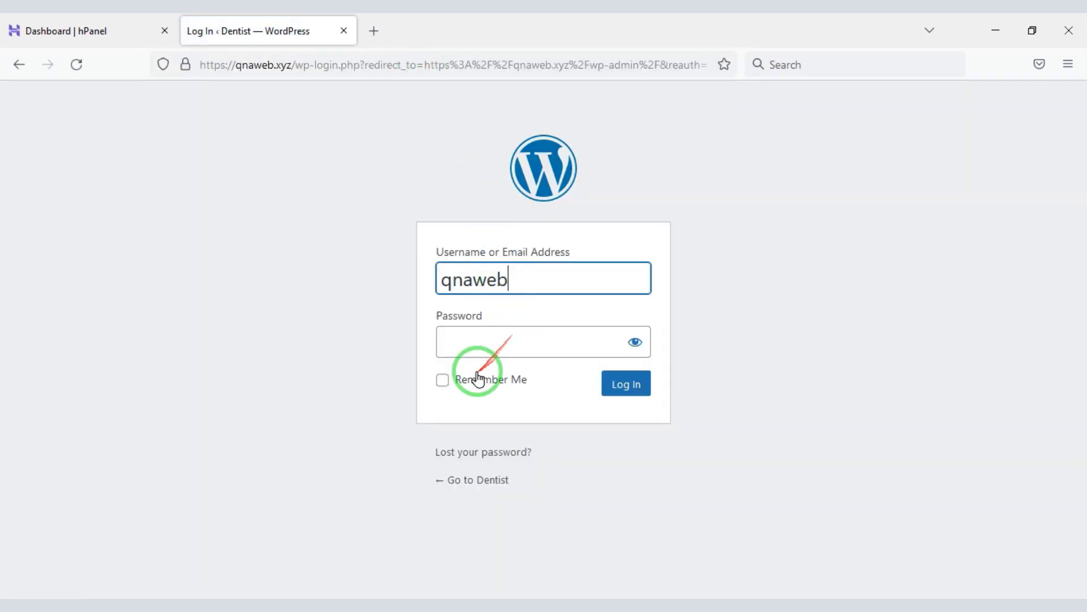
# Sign in with Remember Me ticked, dismissing the save-login prompt and welcome panel
pyautogui.click(478, 379)
pyautogui.click(573, 338)
pyautogui.click(632, 345)
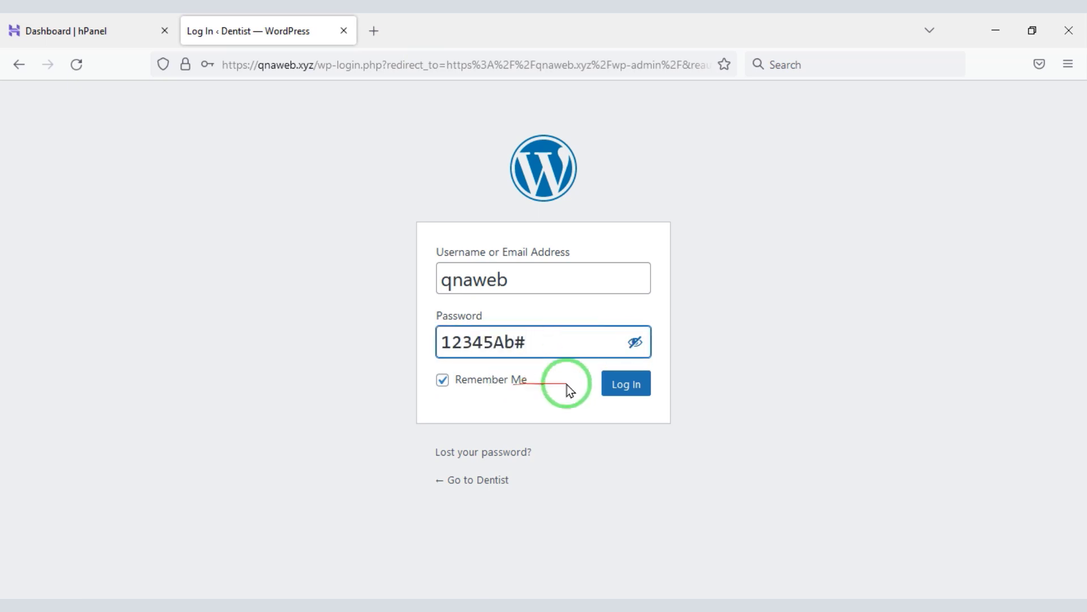
pyautogui.click(626, 384)
pyautogui.click(400, 262)
pyautogui.click(995, 182)
# Trash the Hello world post and delete it permanently
pyautogui.moveTo(107, 225)
pyautogui.click(149, 223)
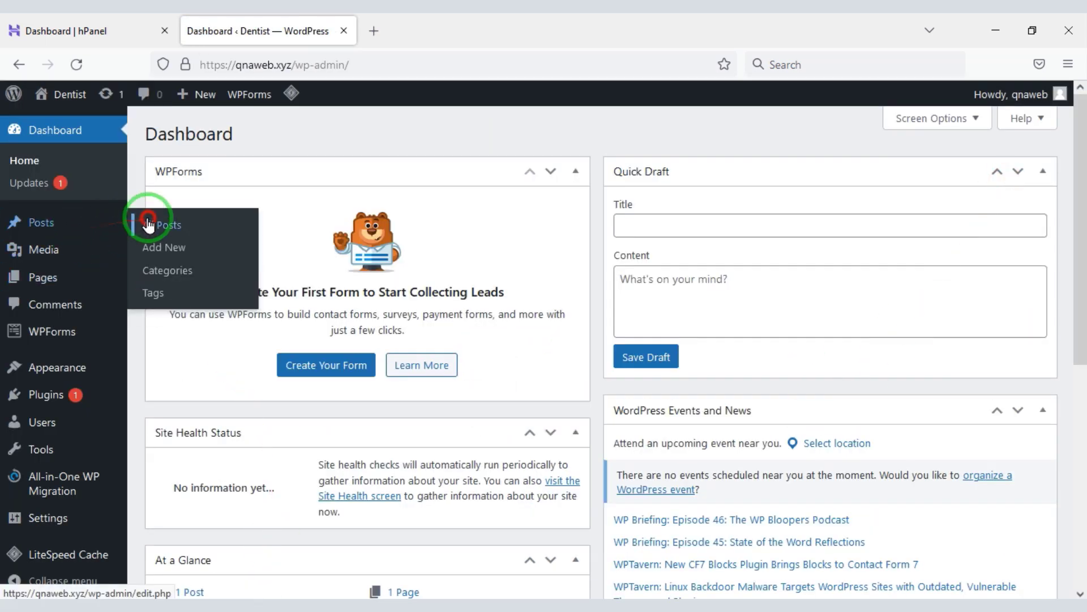
pyautogui.click(268, 273)
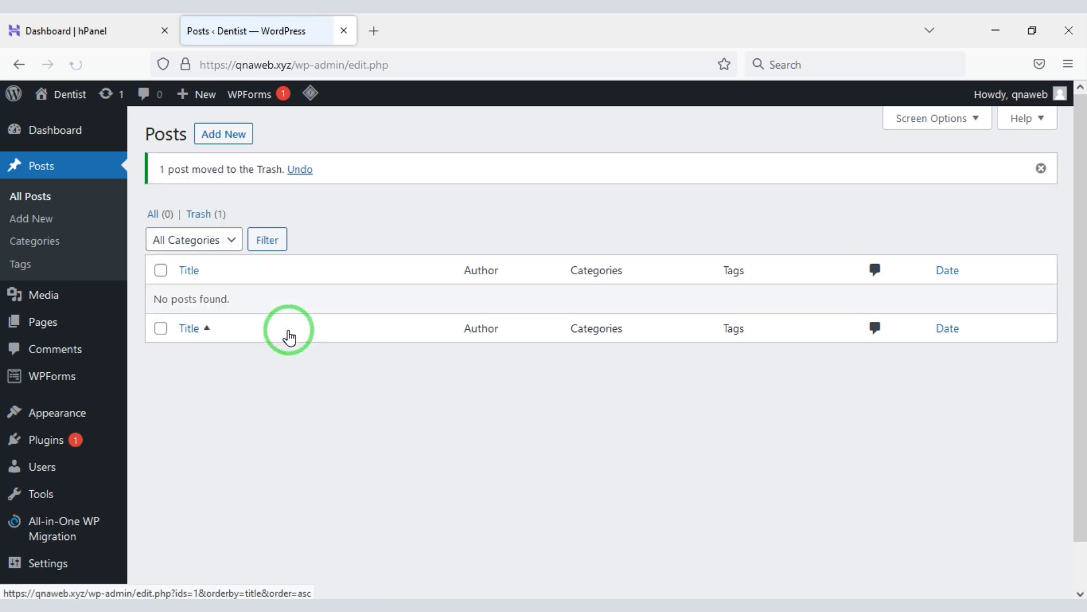
pyautogui.click(199, 214)
pyautogui.click(260, 270)
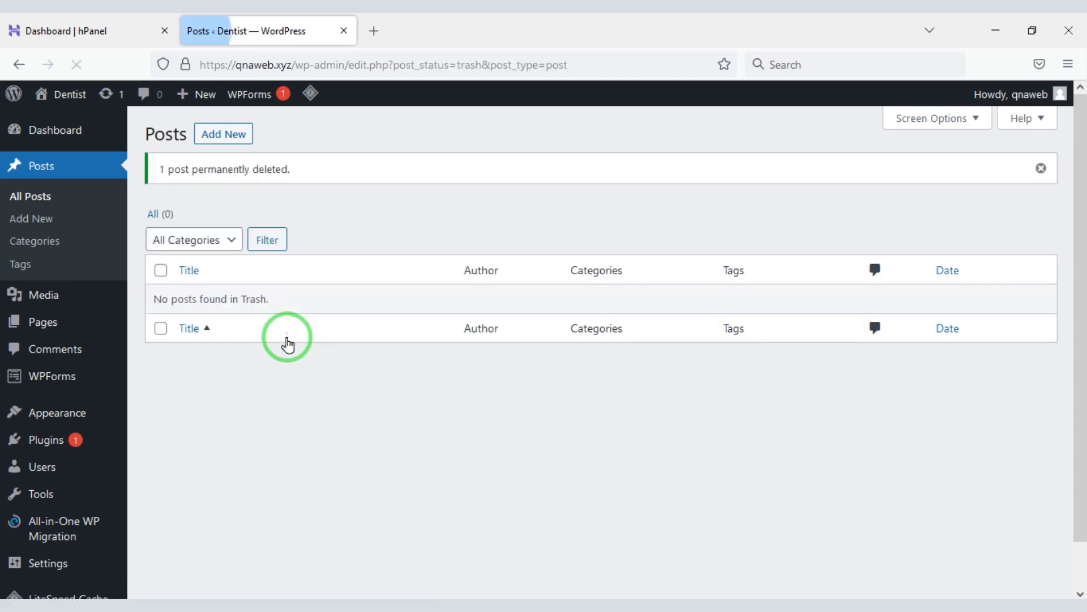
# Bulk-trash both default pages, then permanently delete them from the Trash
pyautogui.click(68, 327)
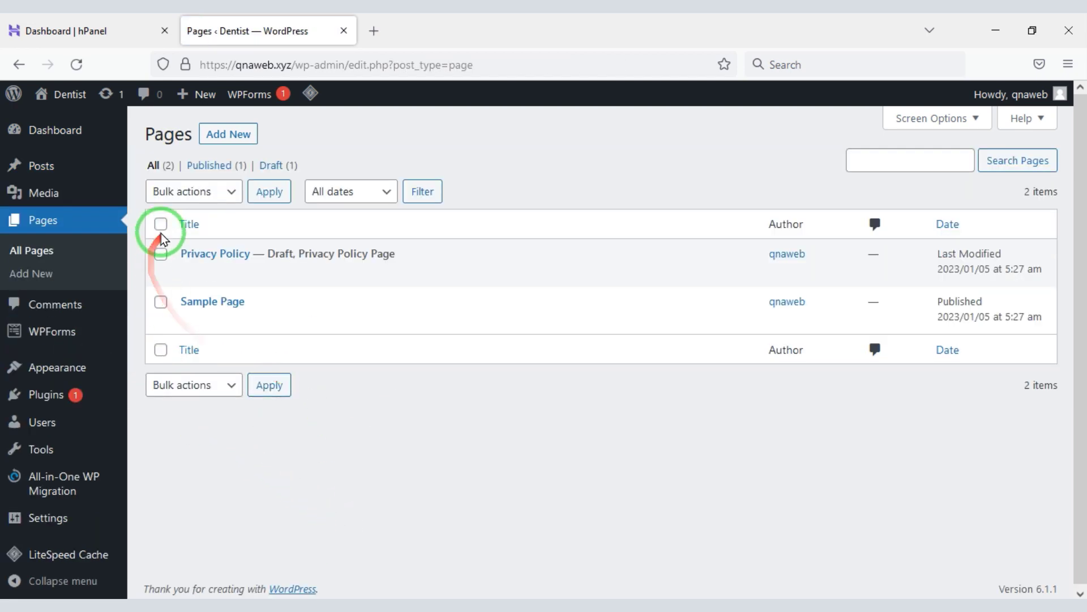
pyautogui.click(161, 224)
pyautogui.click(193, 192)
pyautogui.click(187, 262)
pyautogui.click(269, 192)
pyautogui.click(221, 216)
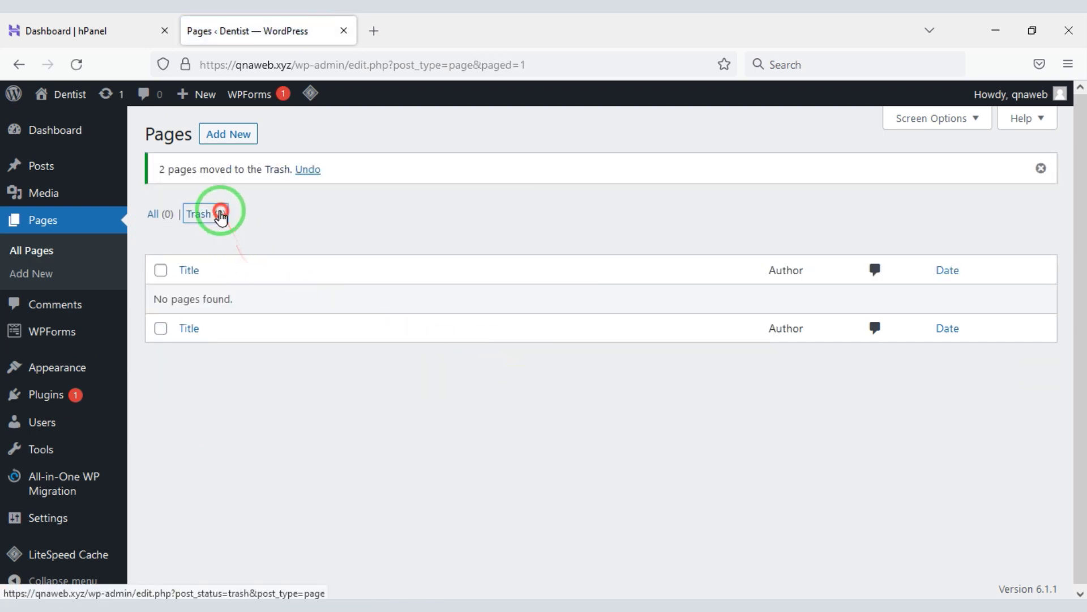
pyautogui.click(198, 191)
pyautogui.click(181, 262)
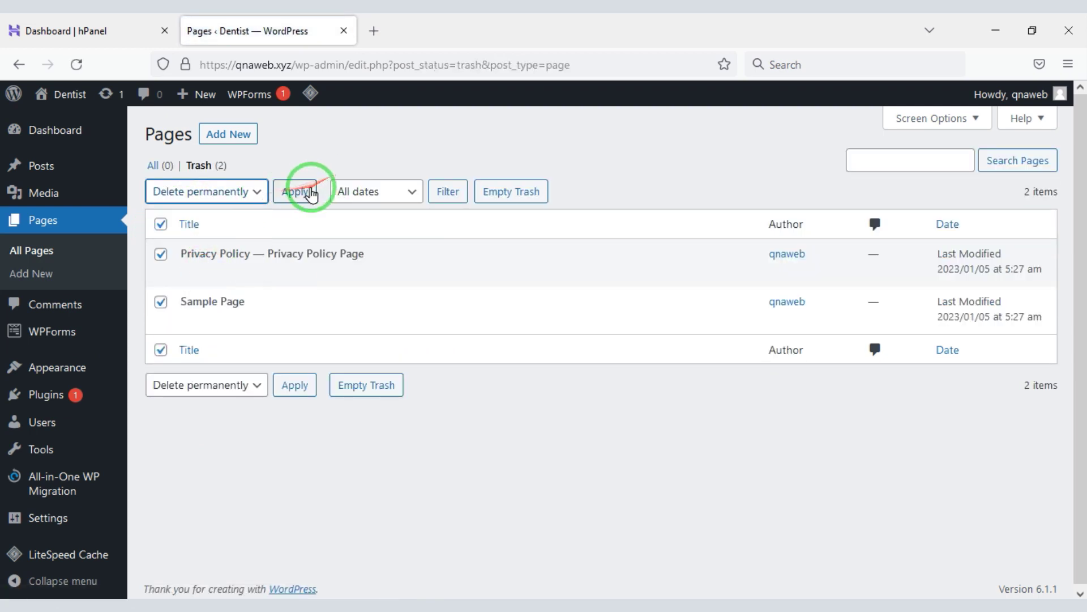
pyautogui.click(295, 191)
# Bulk-deactivate all installed plugins, then bulk-delete them and confirm
pyautogui.click(91, 400)
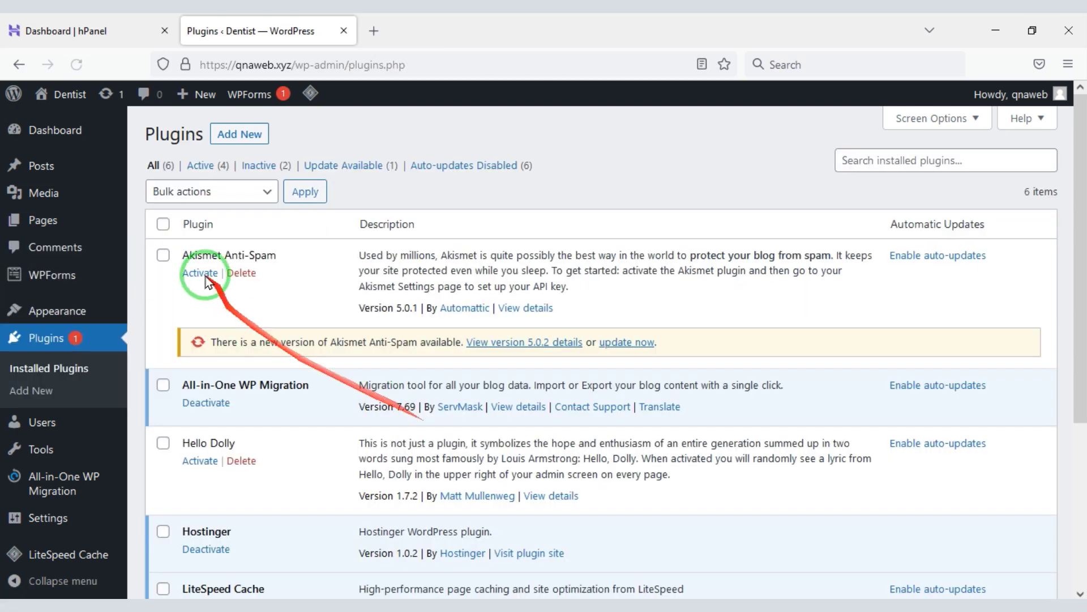
pyautogui.click(161, 224)
pyautogui.click(199, 191)
pyautogui.click(176, 263)
pyautogui.click(306, 192)
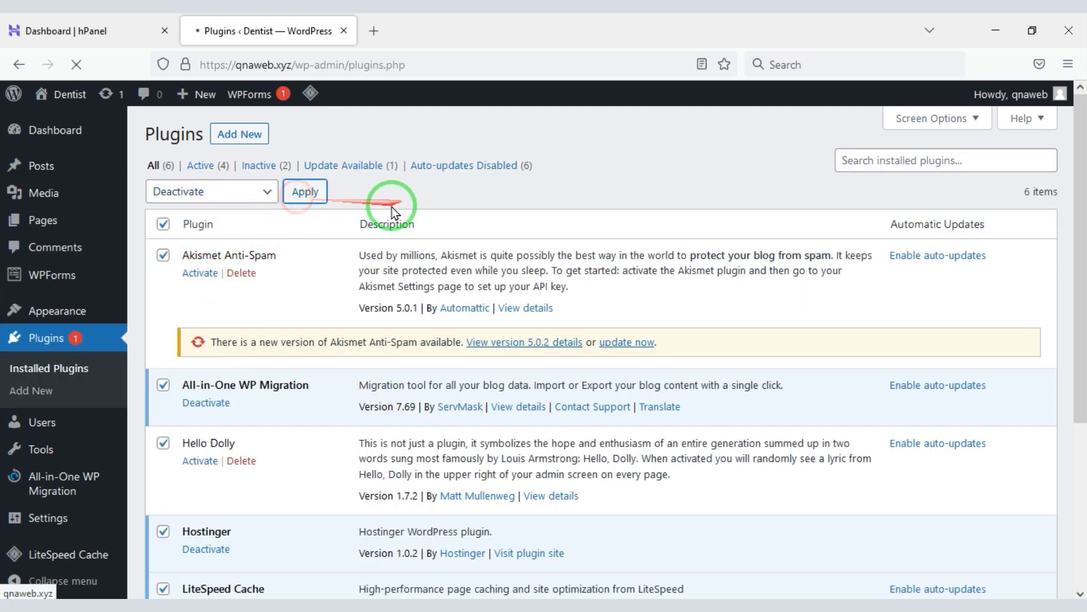
pyautogui.click(164, 275)
pyautogui.click(243, 244)
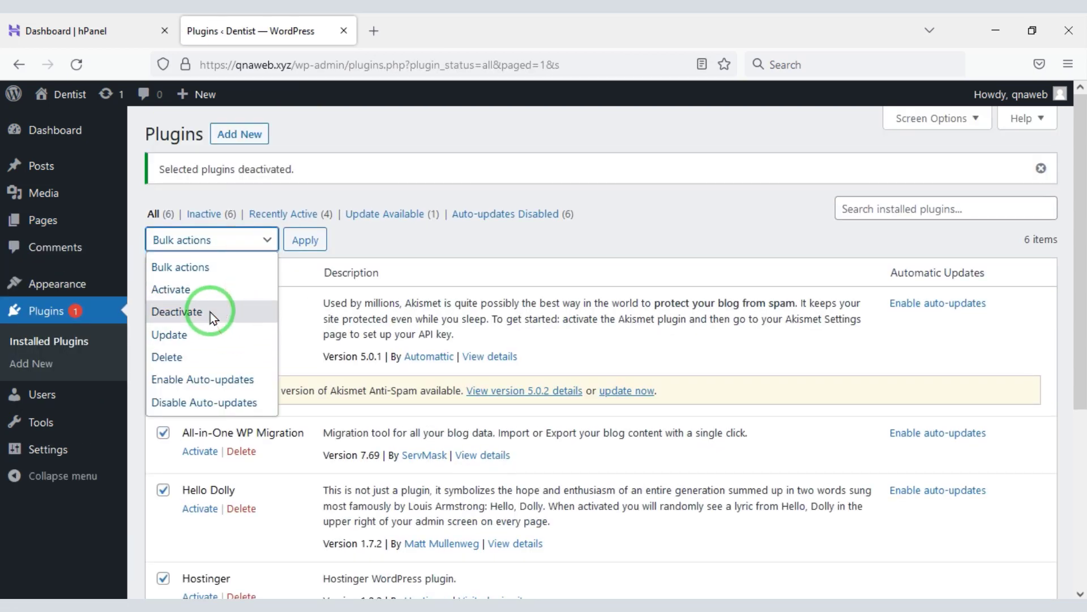
pyautogui.click(193, 357)
pyautogui.click(300, 240)
pyautogui.click(606, 371)
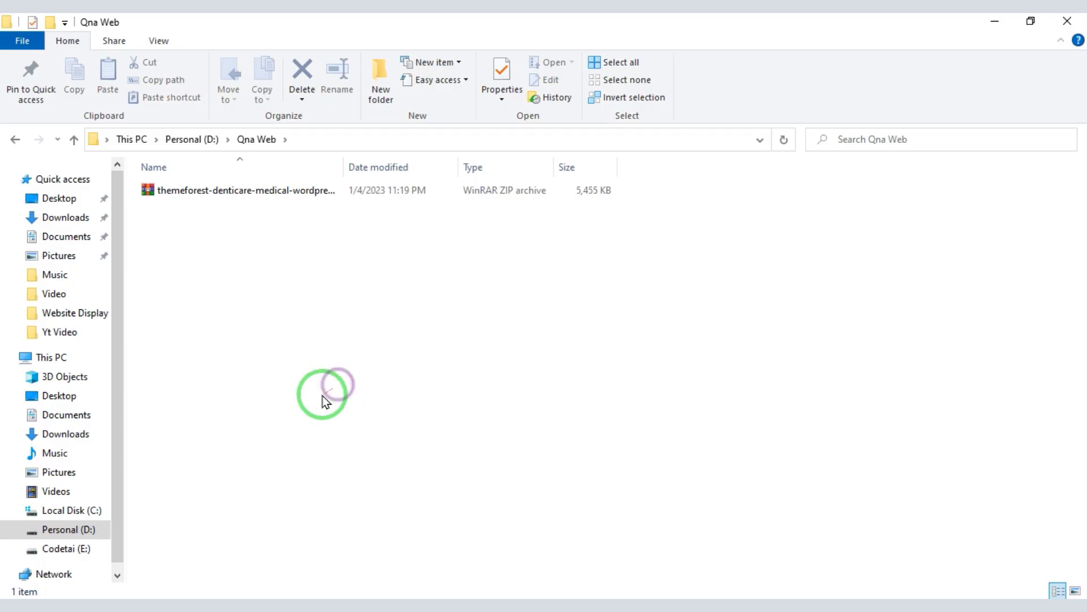
# Extract the themeforest-denticare ZIP to its own folder and open it to the denticare archives
pyautogui.moveTo(352, 424); pyautogui.dragTo(316, 188)
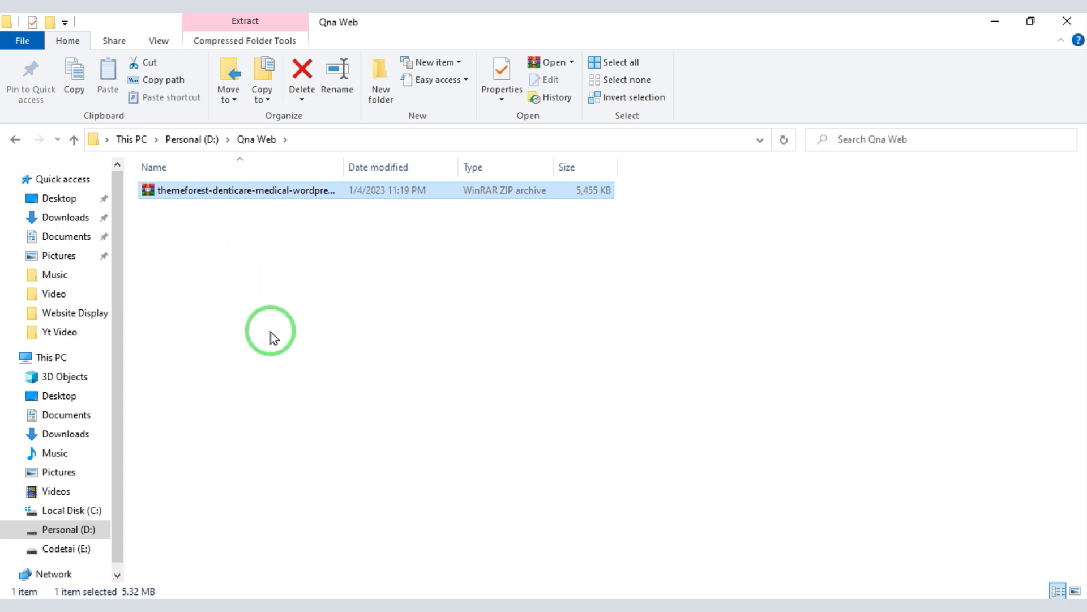
pyautogui.rightClick(286, 192)
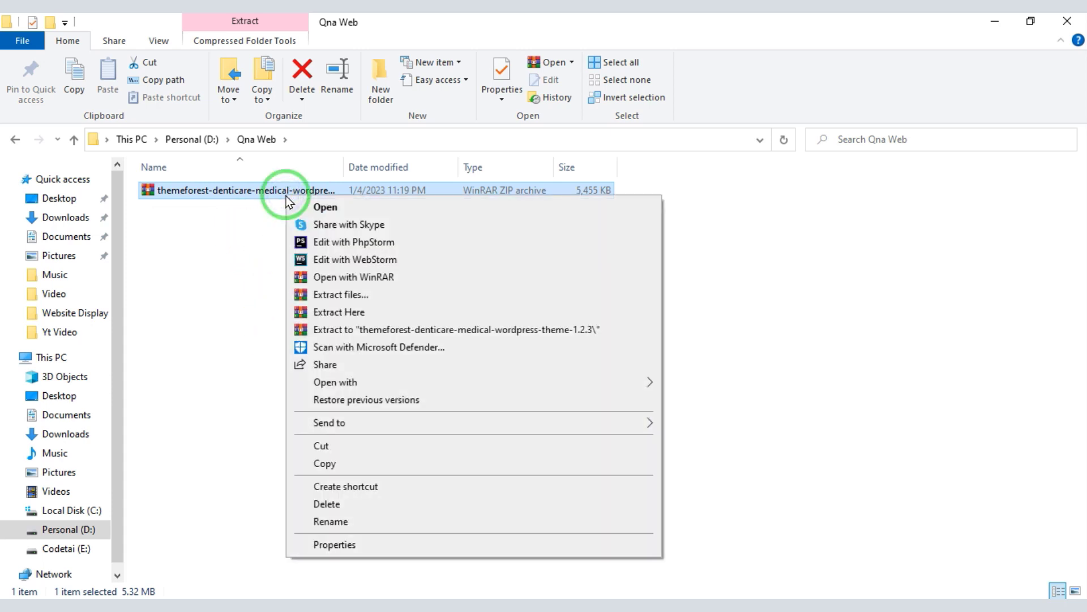
pyautogui.click(340, 335)
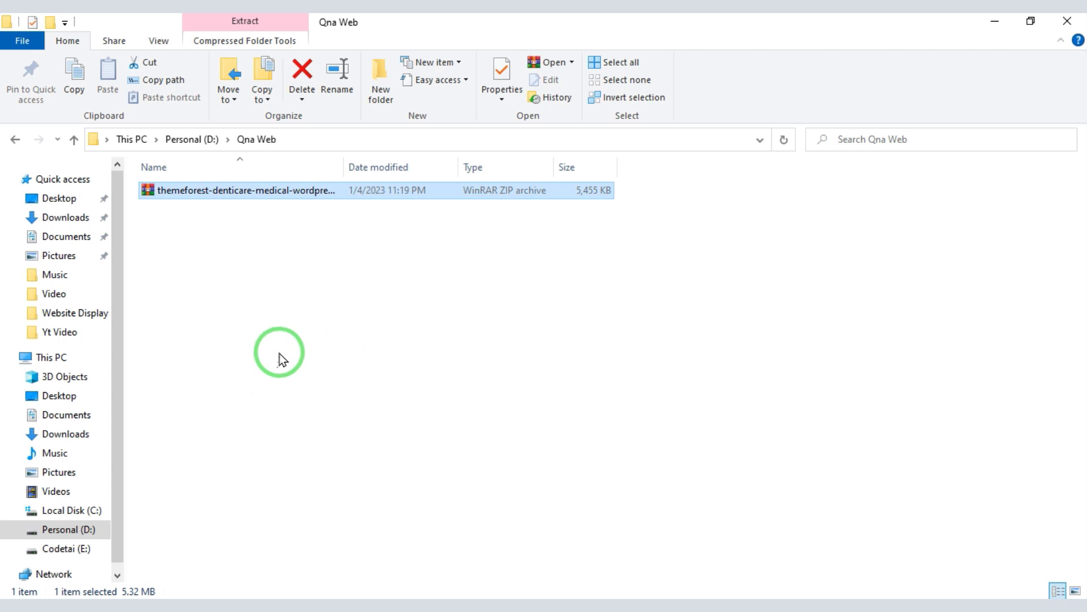
pyautogui.doubleClick(272, 191)
pyautogui.moveTo(307, 487); pyautogui.dragTo(244, 228)
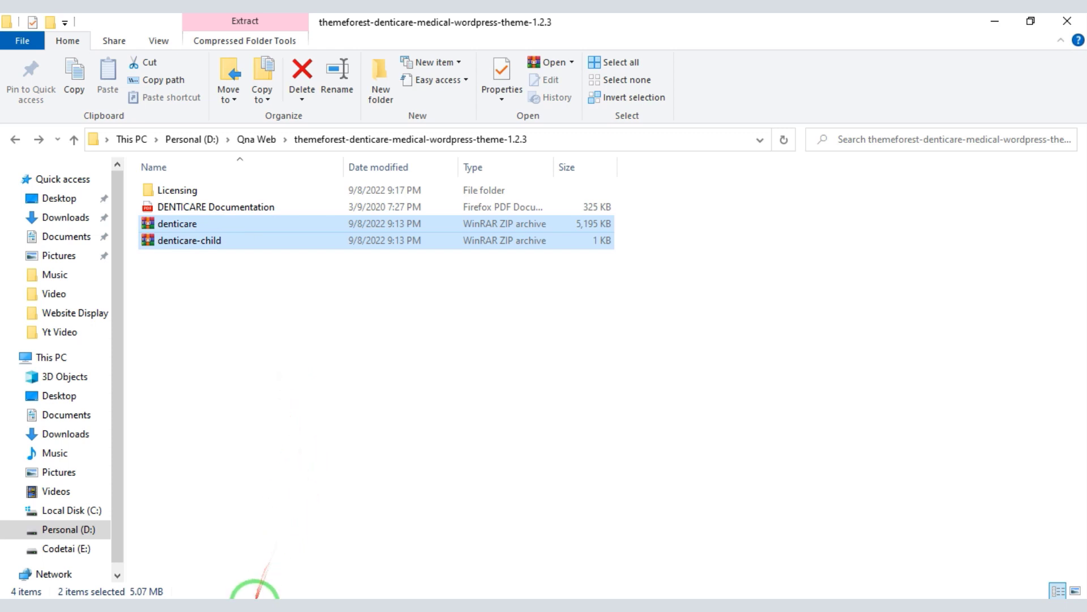
# Go to Appearance > Themes > Add New and reveal the Upload Theme option
pyautogui.moveTo(258, 598)
pyautogui.click(311, 549)
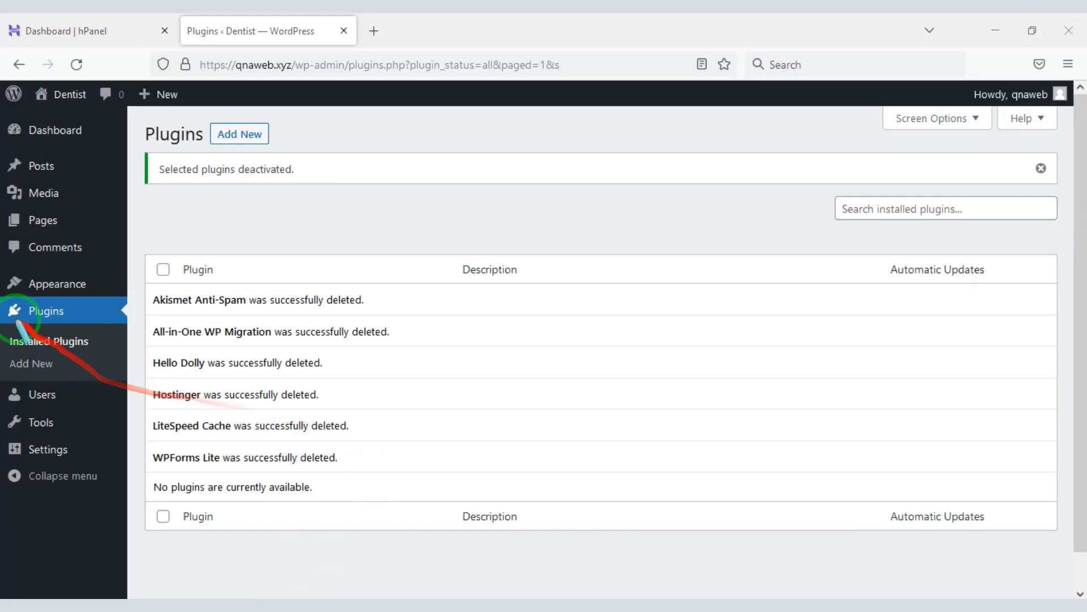
pyautogui.moveTo(3, 270); pyautogui.dragTo(99, 290)
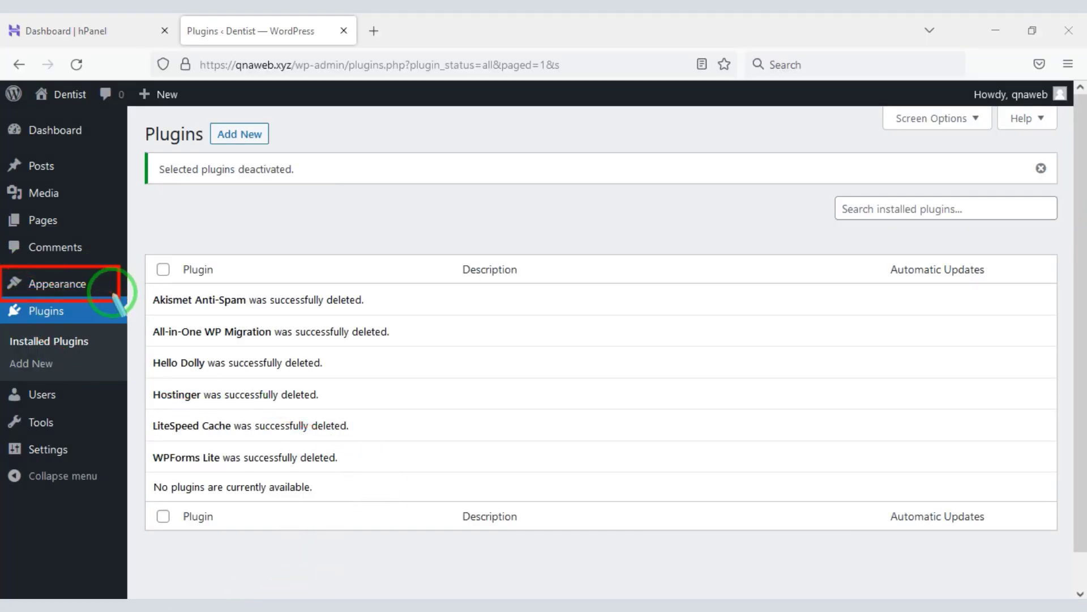
pyautogui.moveTo(79, 289)
pyautogui.click(162, 287)
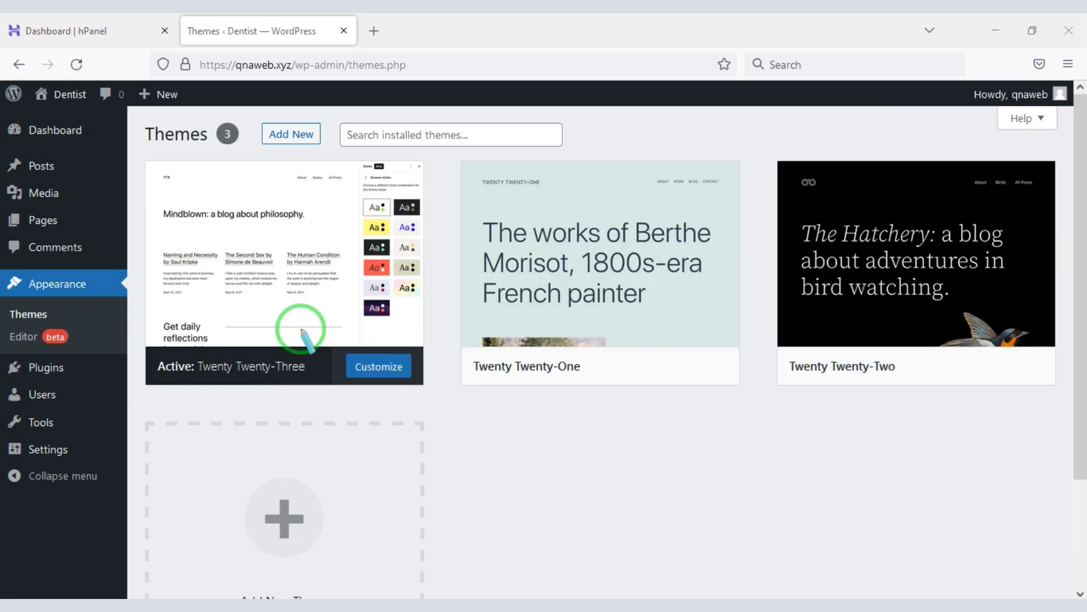
pyautogui.moveTo(247, 116); pyautogui.dragTo(332, 152)
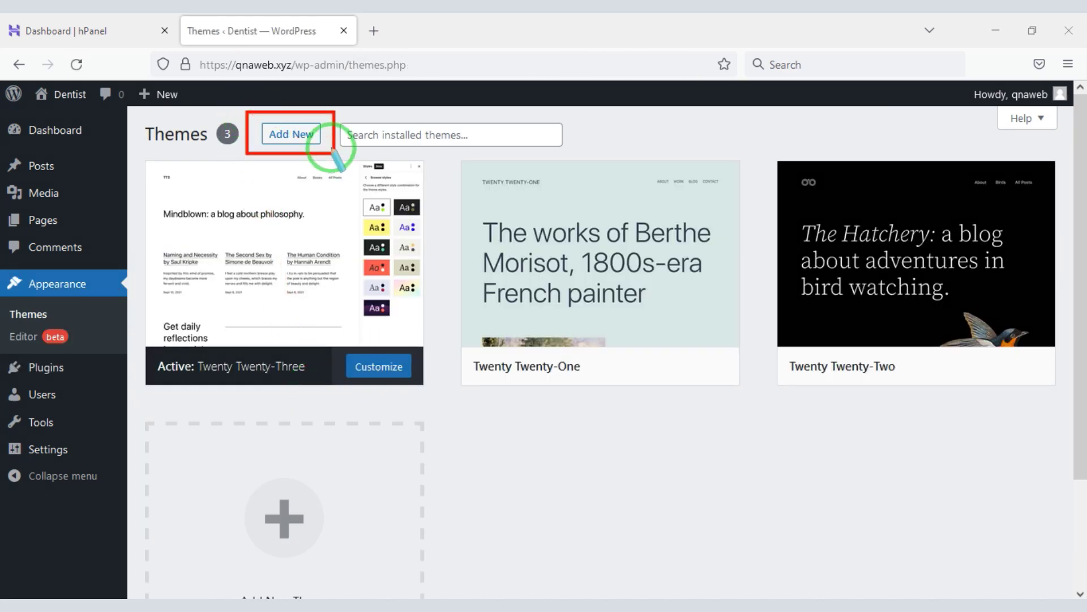
pyautogui.click(291, 136)
pyautogui.moveTo(235, 111); pyautogui.dragTo(352, 152)
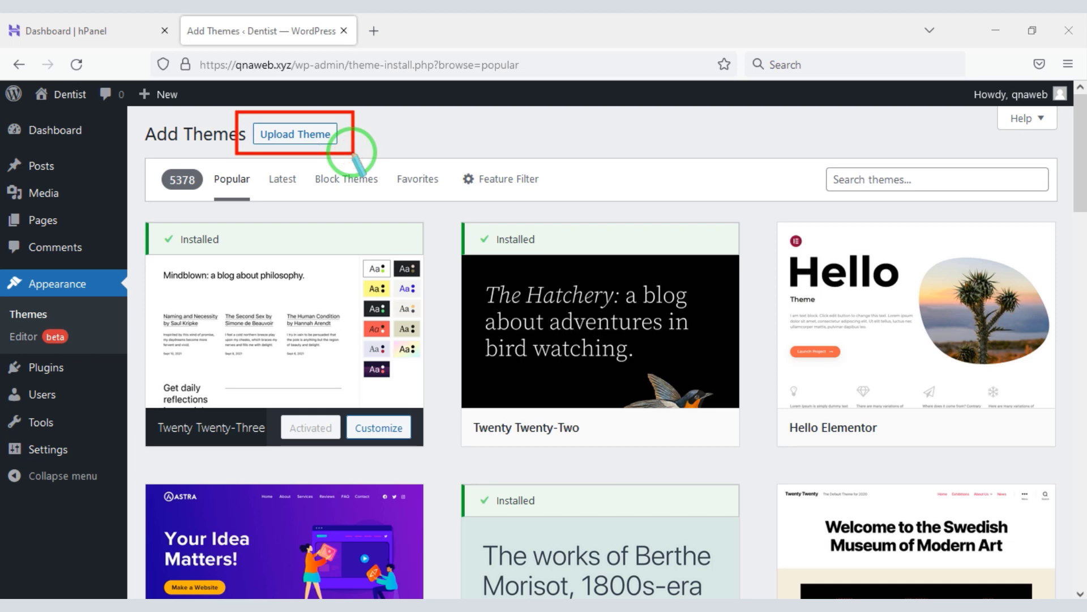
pyautogui.click(280, 130)
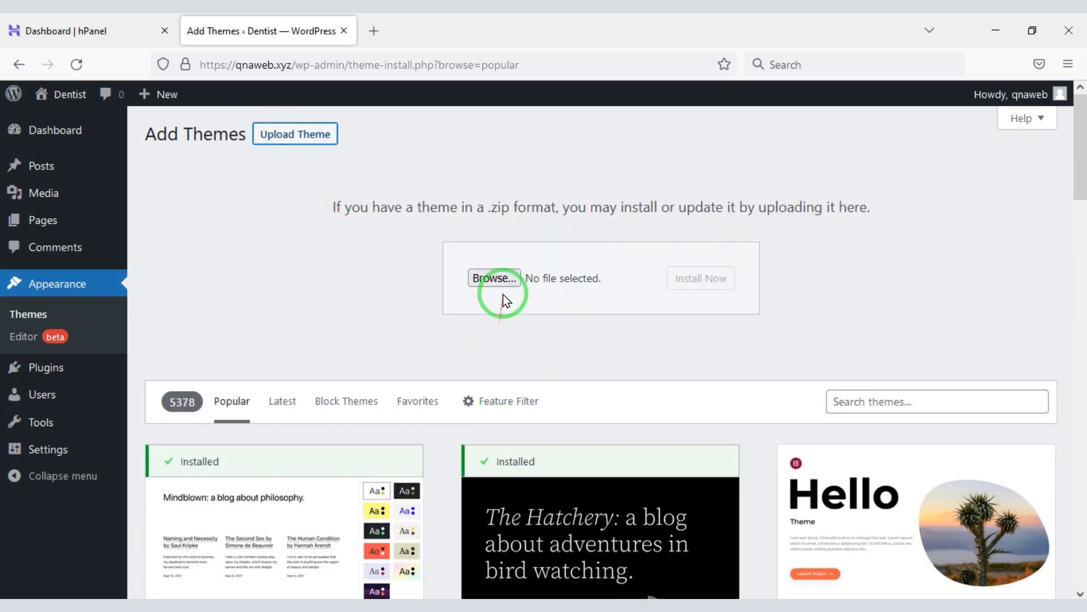
# Upload and install denticare.zip from the extracted DentiCare folder
pyautogui.click(496, 279)
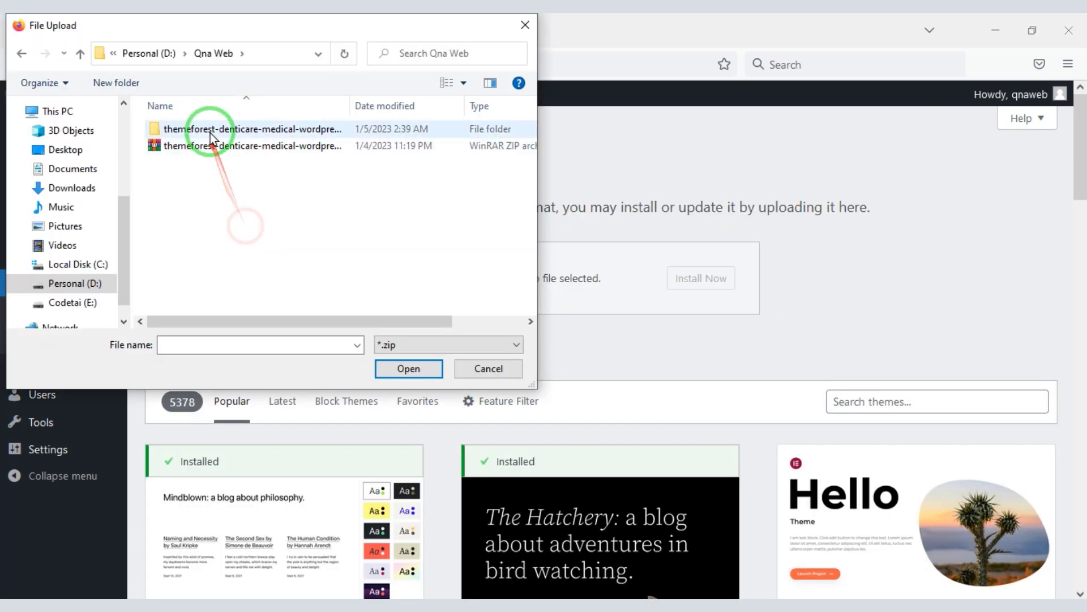
pyautogui.doubleClick(211, 136)
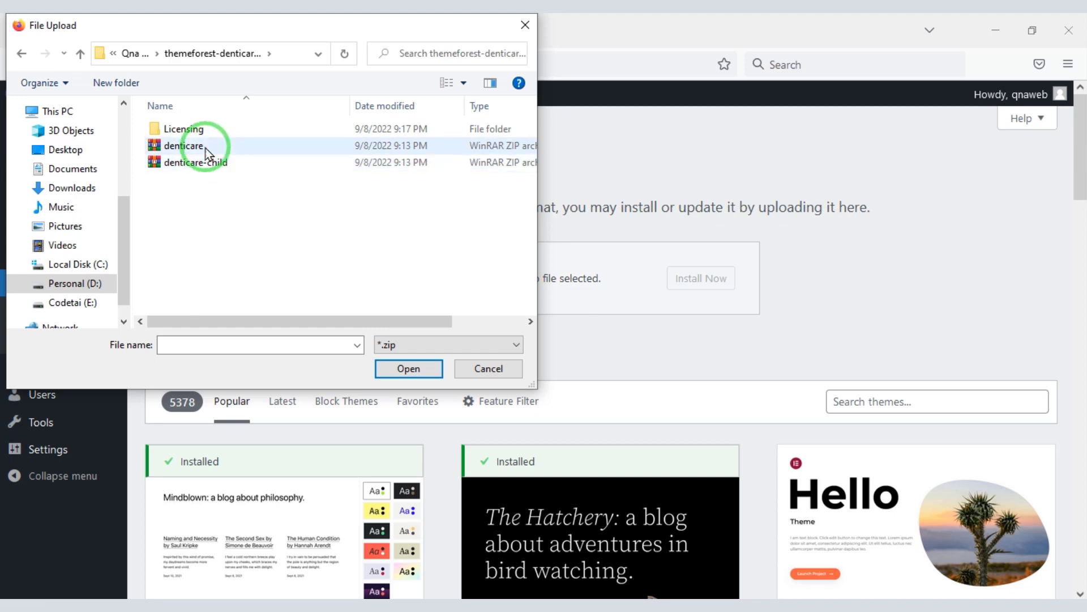
pyautogui.doubleClick(207, 149)
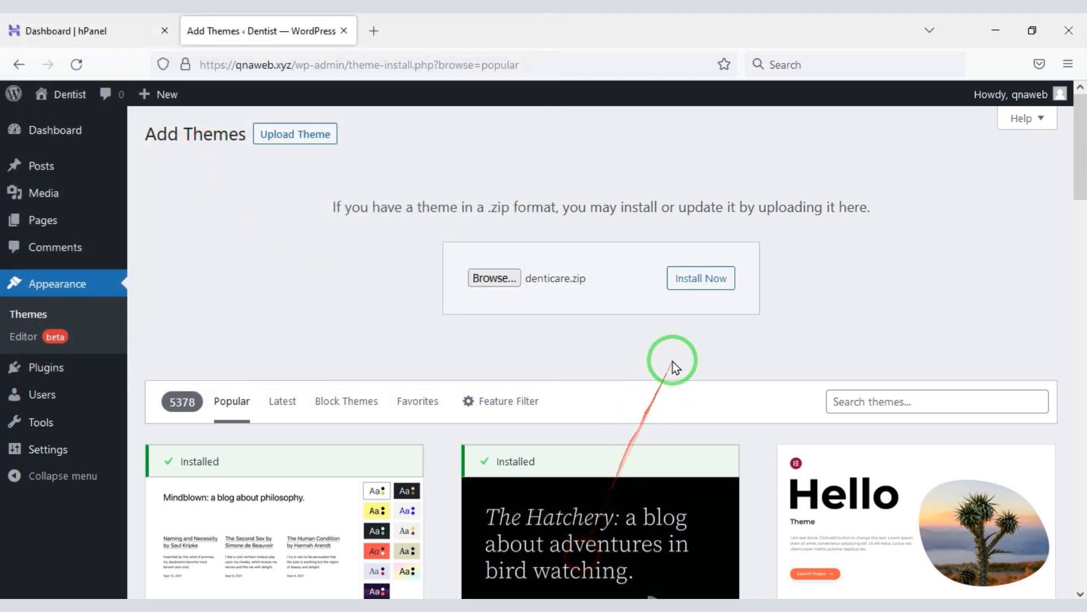
pyautogui.click(693, 282)
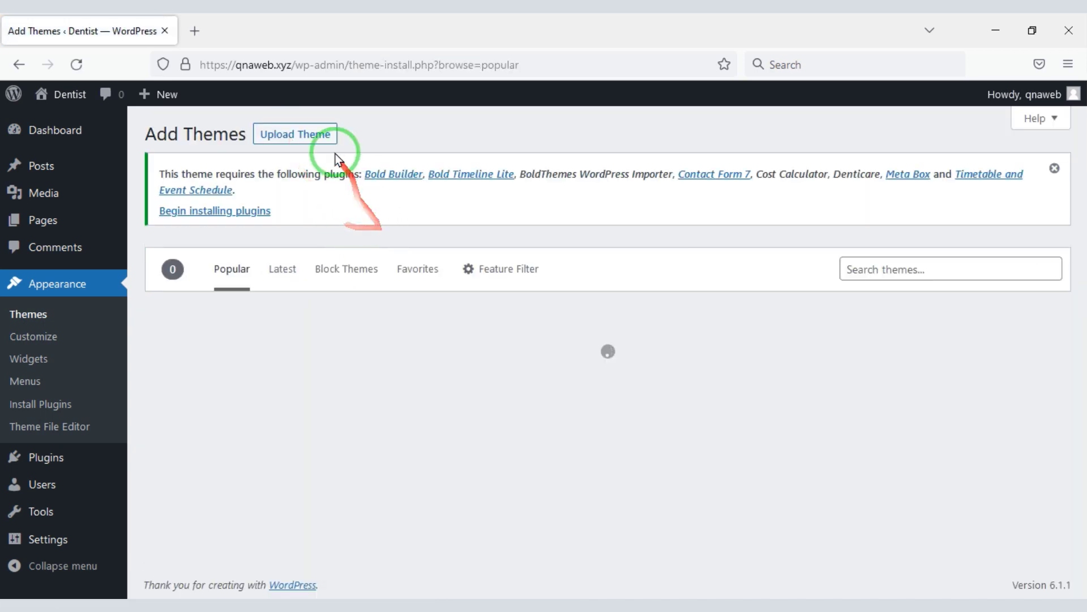
# Upload, install and activate denticare-child.zip as the Denticare Child theme
pyautogui.click(332, 138)
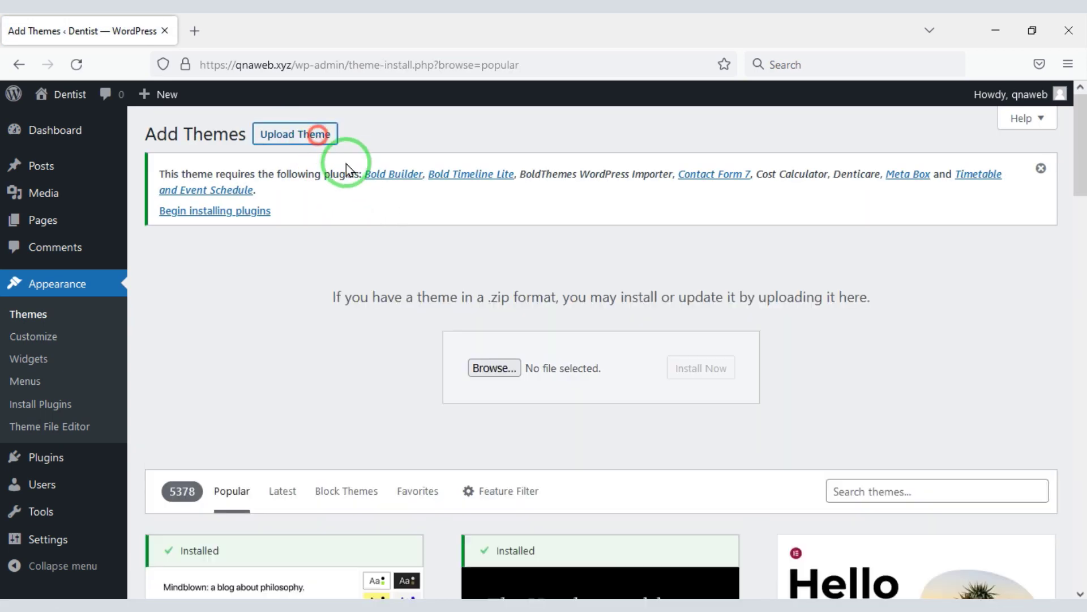
pyautogui.click(504, 375)
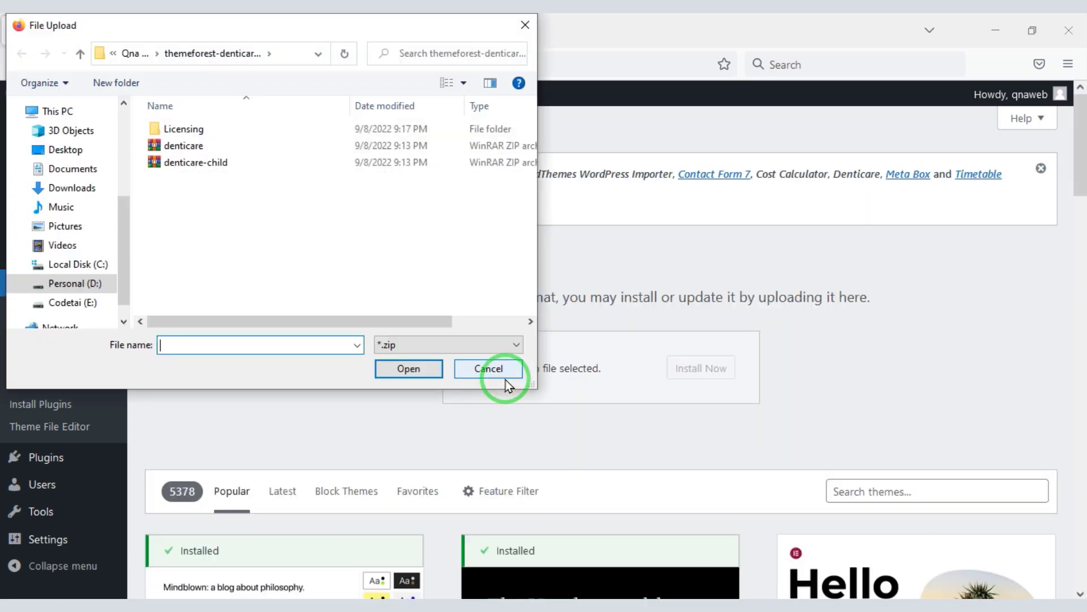
pyautogui.doubleClick(251, 161)
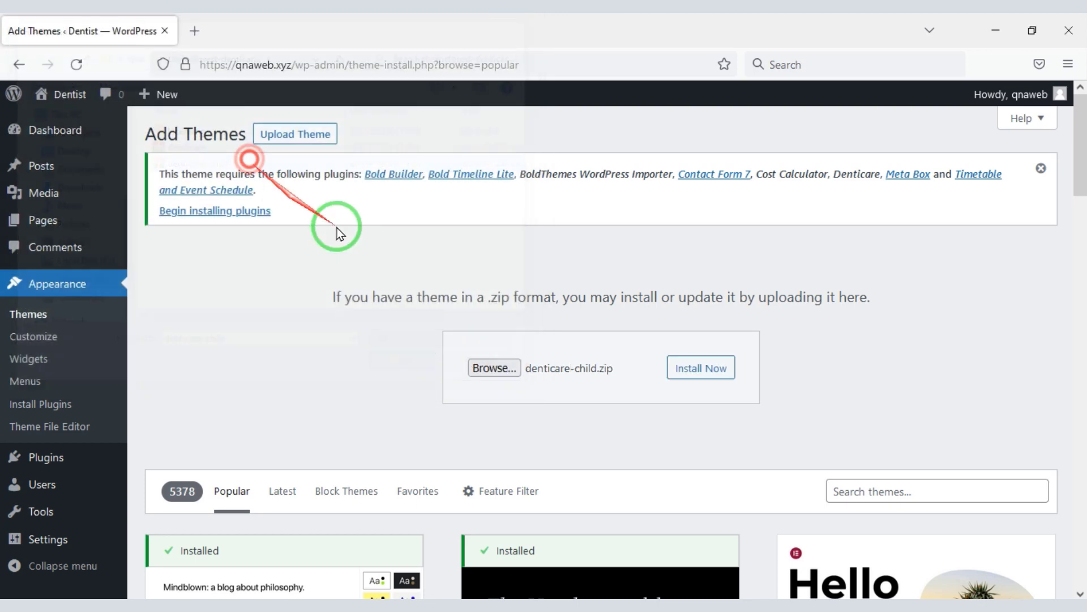
pyautogui.click(694, 371)
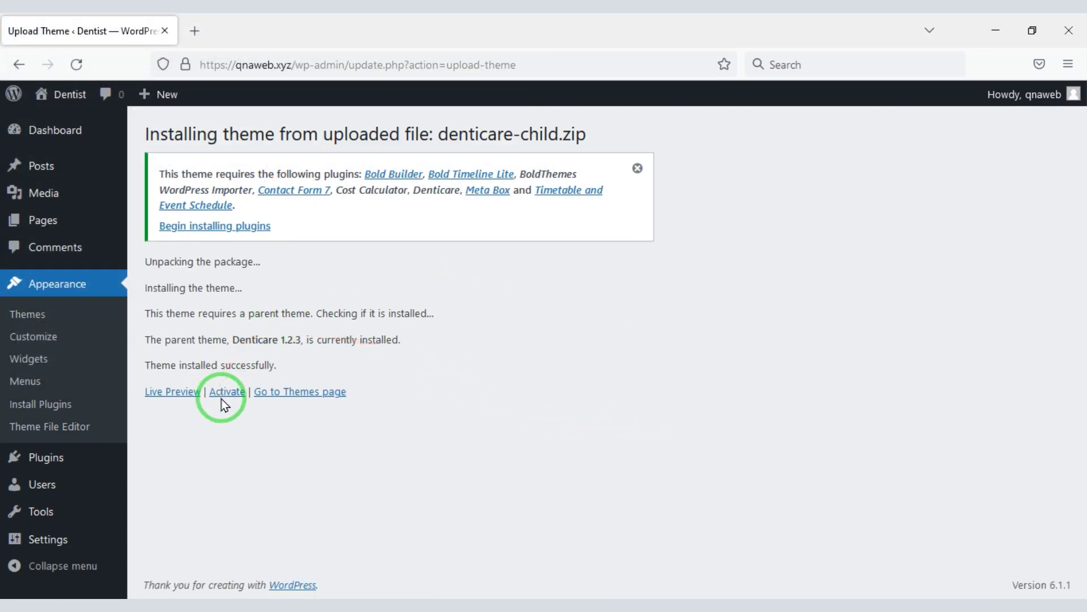
pyautogui.click(223, 395)
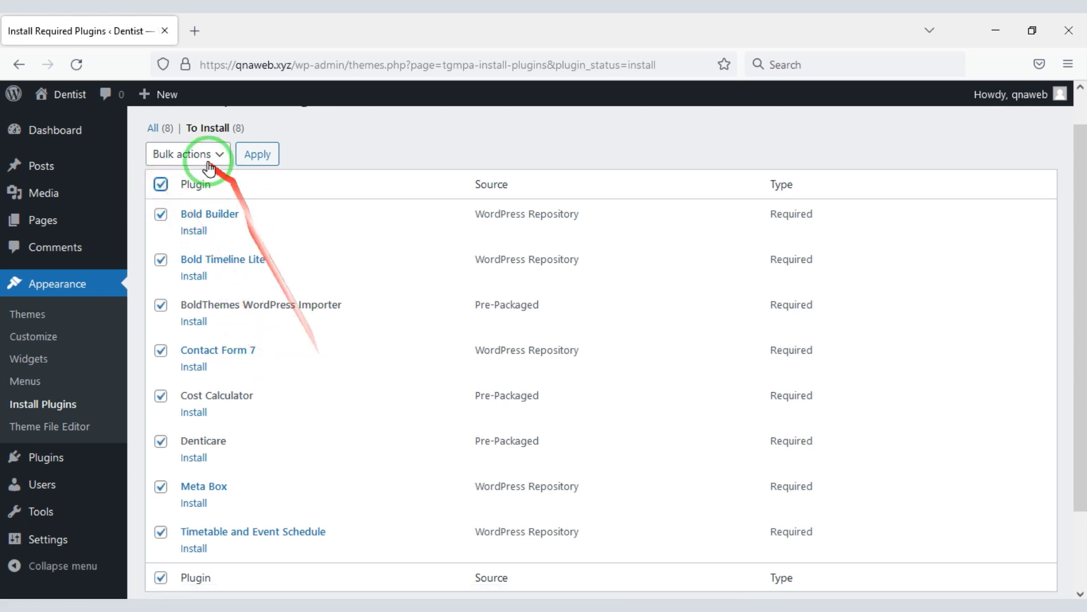
# Select all eight required plugins and bulk-activate them with Bulk actions > Activate
pyautogui.click(207, 162)
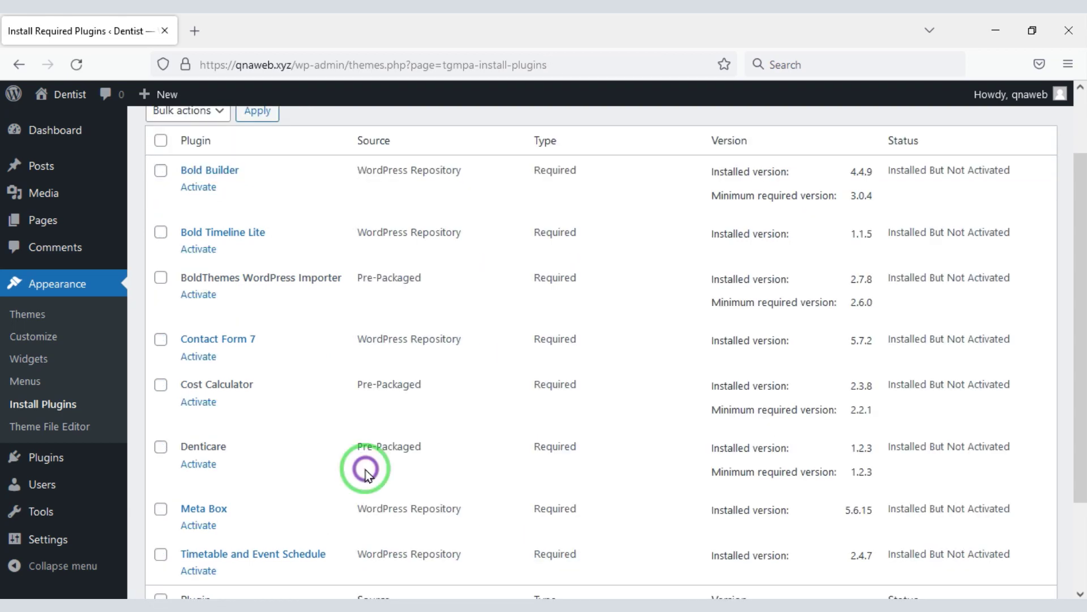
pyautogui.scroll(2, 351, 461)
pyautogui.click(159, 222)
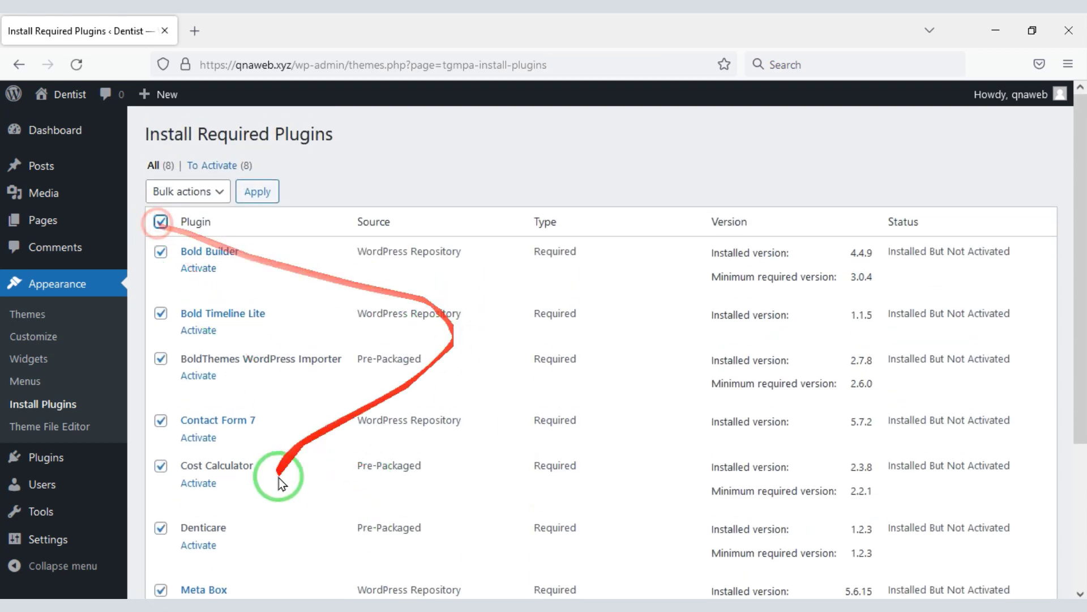
pyautogui.scroll(-2, 388, 537)
pyautogui.scroll(2, 333, 391)
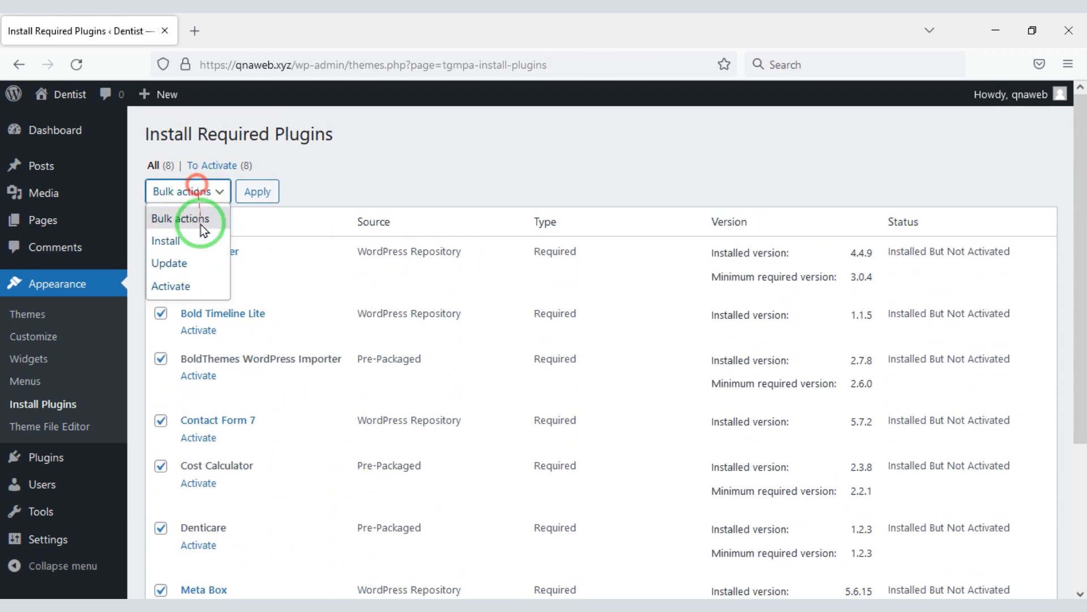
pyautogui.click(170, 285)
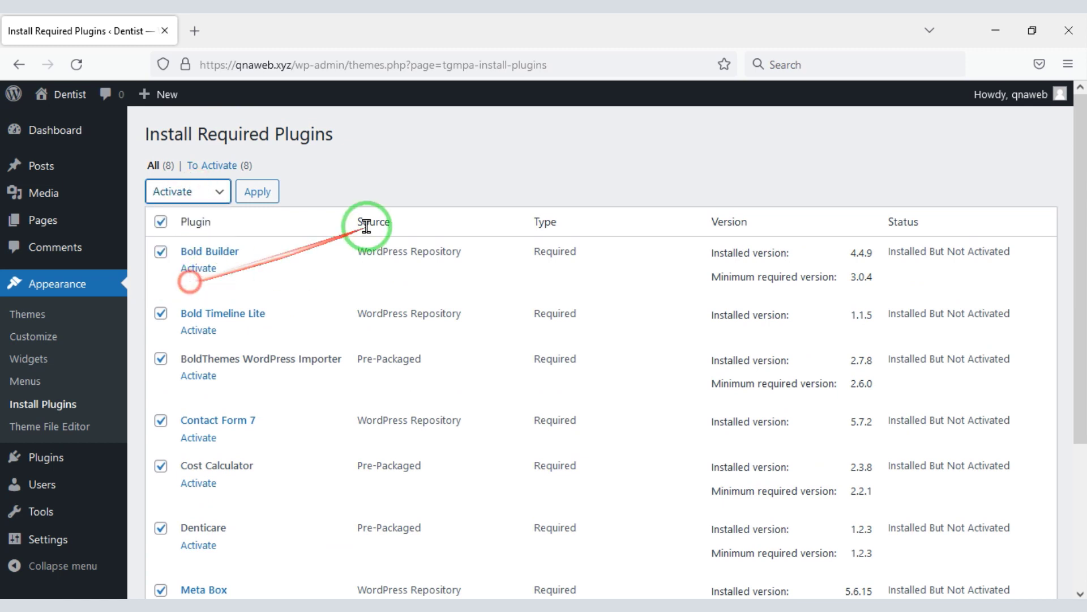
pyautogui.click(264, 195)
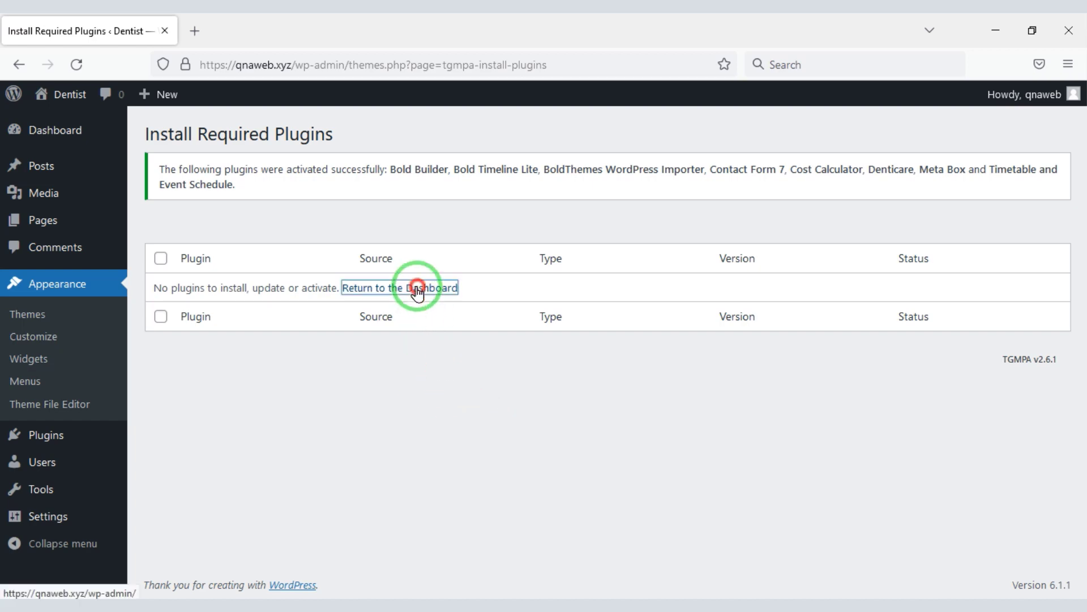
# Return to the Dashboard and bring up the context menu for the Visit Site link
pyautogui.click(413, 288)
pyautogui.moveTo(56, 99)
pyautogui.rightClick(67, 119)
# Open the live Dentist site in a new tab, then return to the Dashboard tab and scroll down it
pyautogui.click(67, 122)
pyautogui.click(259, 17)
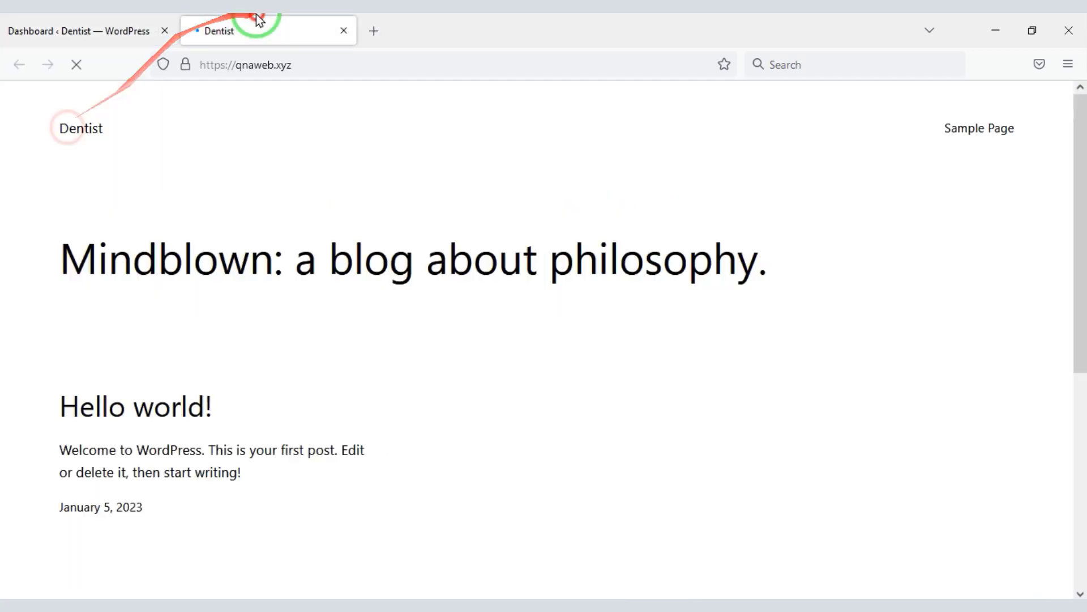
pyautogui.moveTo(1079, 151)
pyautogui.mouseDown()
pyautogui.moveTo(1083, 369)
pyautogui.moveTo(1075, 145)
pyautogui.mouseUp()
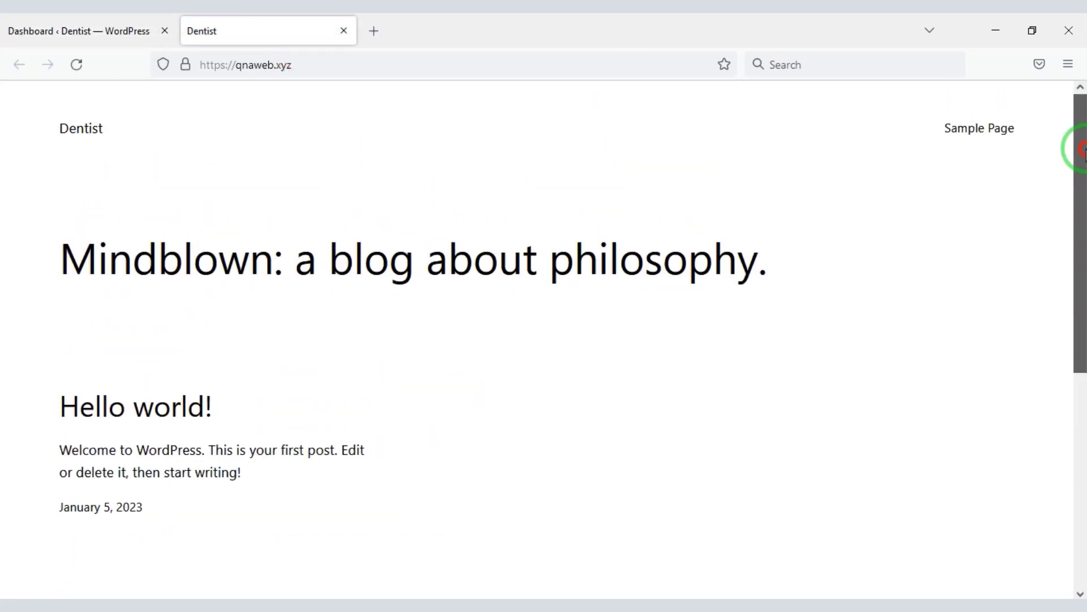
pyautogui.click(121, 19)
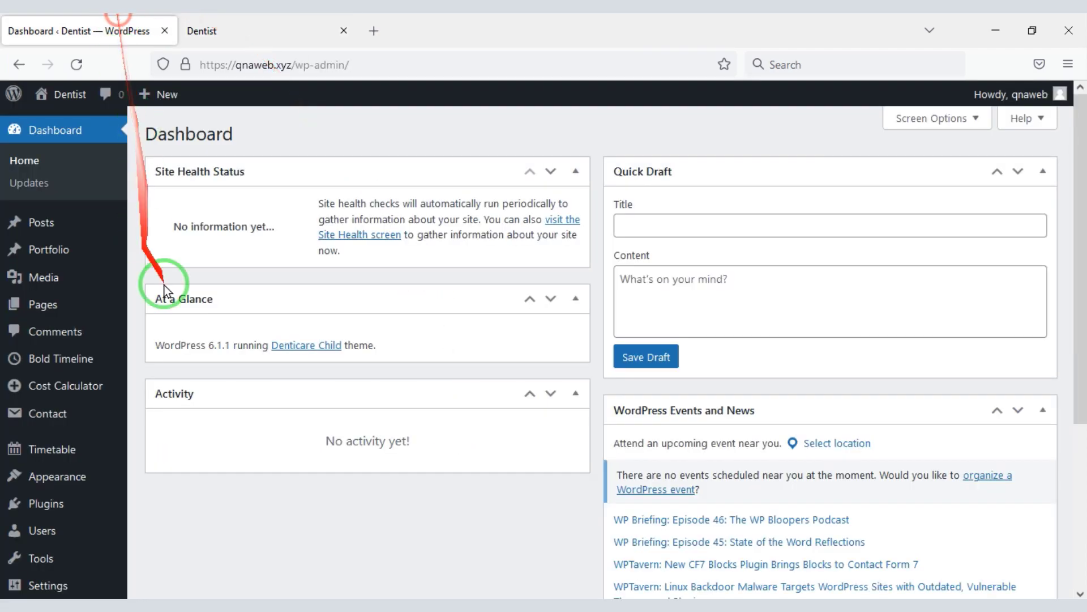
pyautogui.scroll(-3, 92, 408)
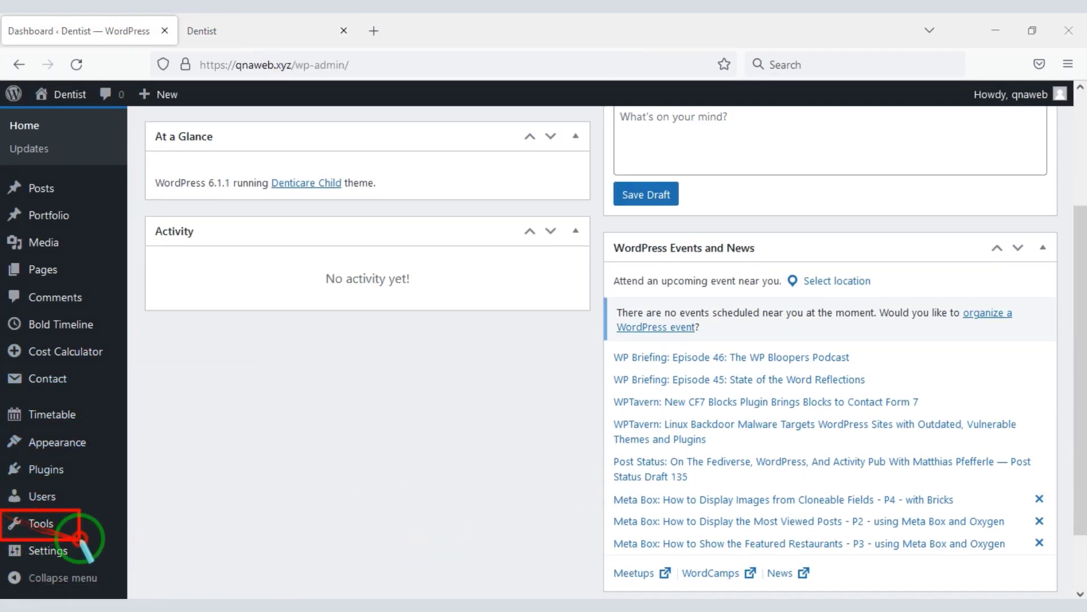
# Import allen.WordPress.2021-03-25.xml via BT Import, then reload the Dentist site tab
pyautogui.moveTo(85, 529)
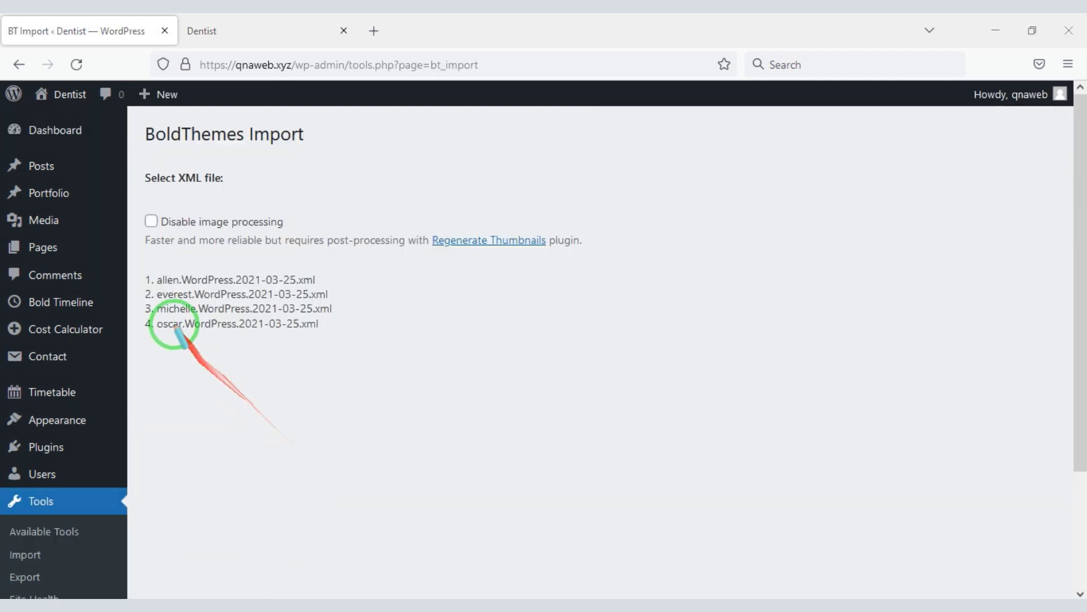
pyautogui.moveTo(132, 262)
pyautogui.mouseDown()
pyautogui.moveTo(267, 321)
pyautogui.moveTo(384, 347)
pyautogui.mouseUp()
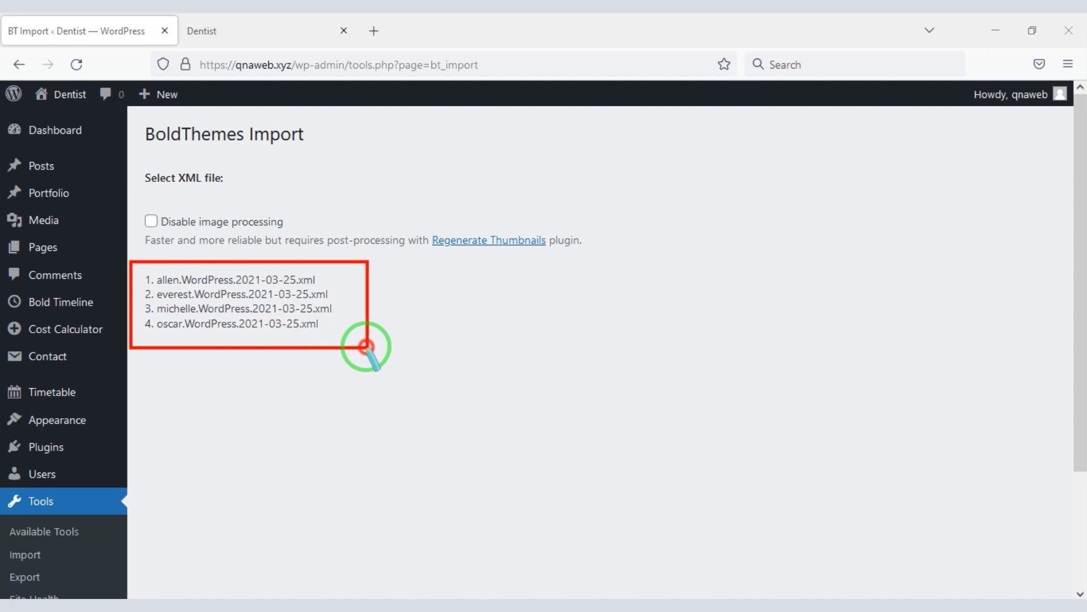
pyautogui.moveTo(295, 284)
pyautogui.mouseDown()
pyautogui.moveTo(195, 286)
pyautogui.moveTo(247, 278)
pyautogui.moveTo(172, 220)
pyautogui.mouseUp()
pyautogui.click(197, 280)
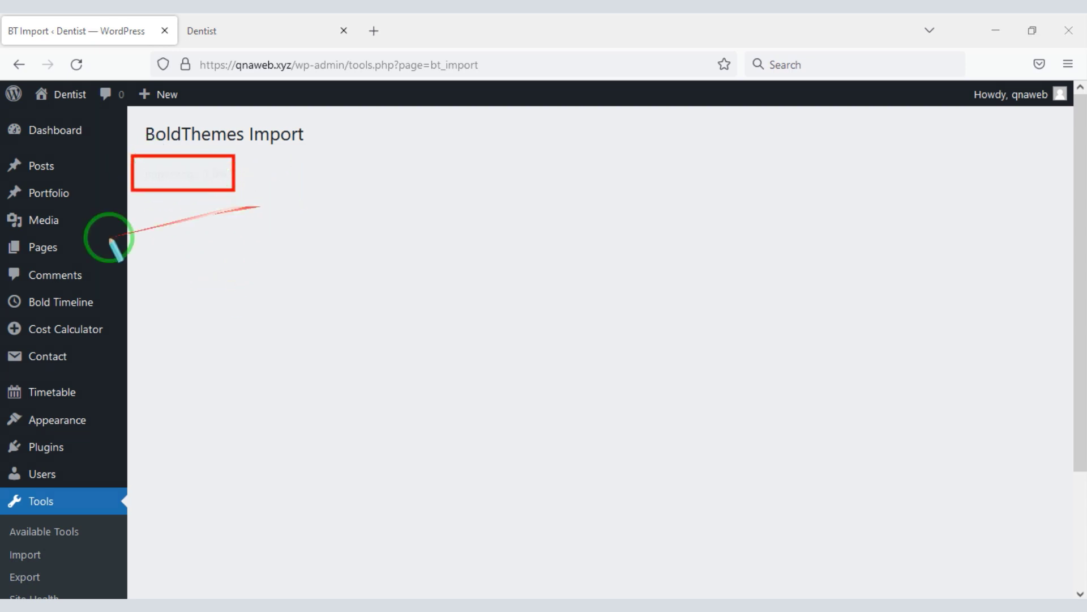
pyautogui.click(140, 161)
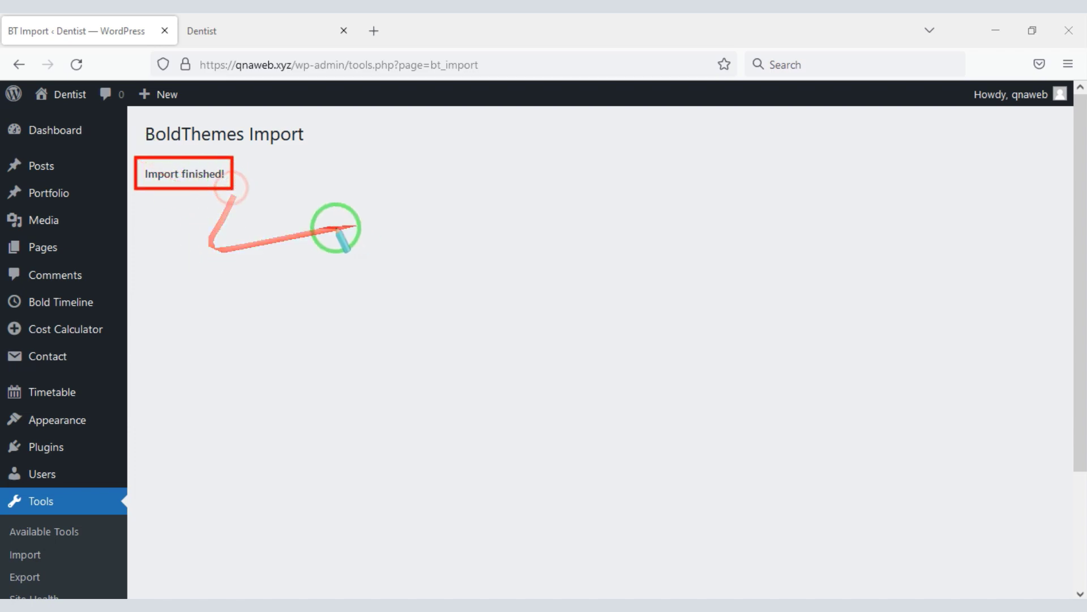
pyautogui.click(281, 26)
pyautogui.click(74, 64)
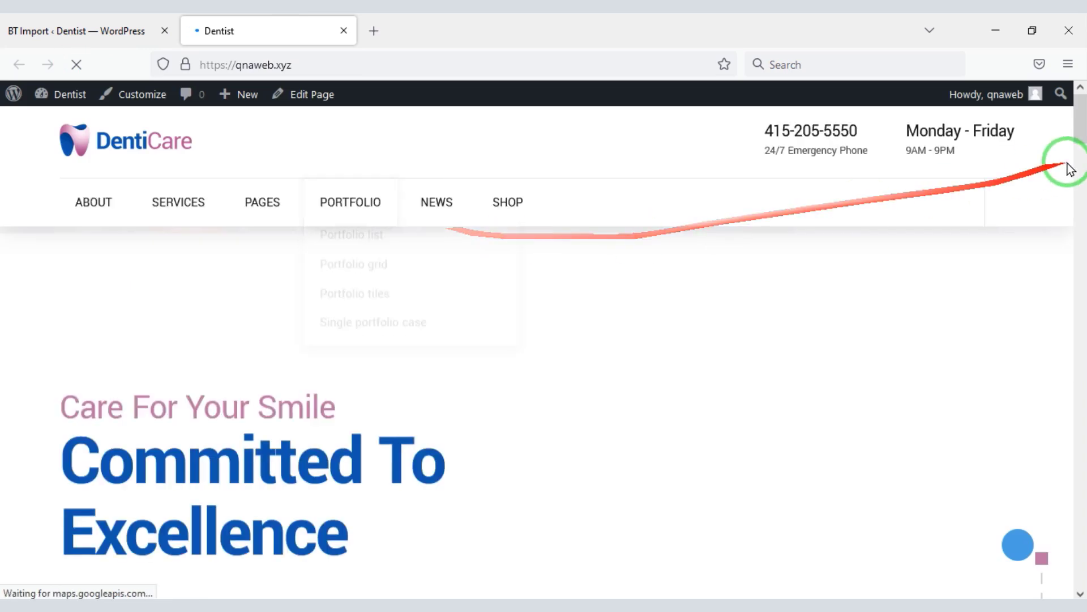
# Reload the BoldThemes Import demo file list via Tools > BT Import
pyautogui.moveTo(1080, 133); pyautogui.dragTo(1081, 90)
pyautogui.click(76, 30)
pyautogui.scroll(-5, 50, 498)
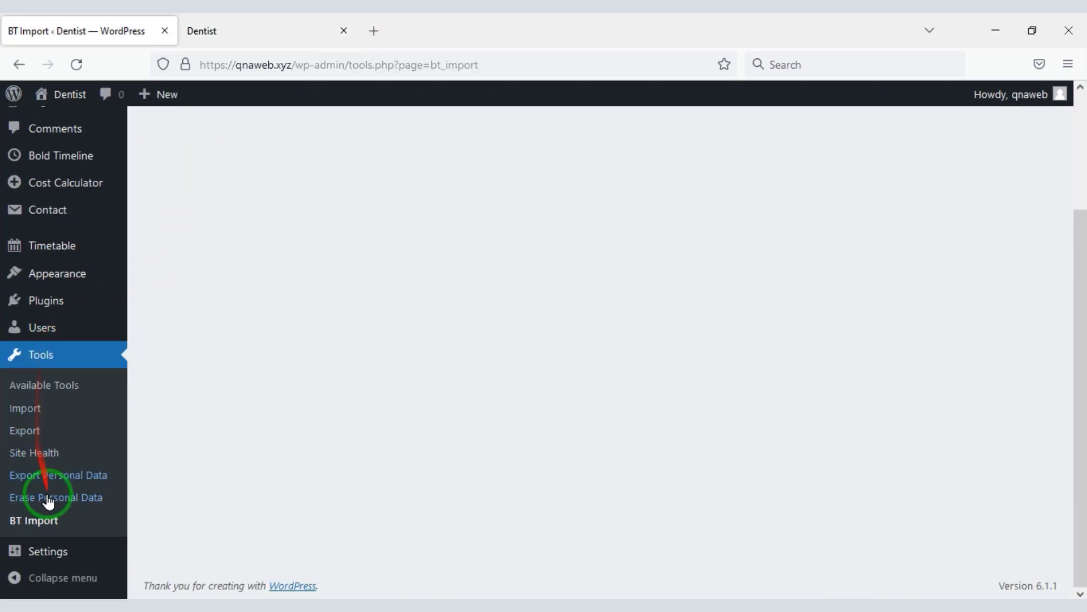
pyautogui.click(68, 524)
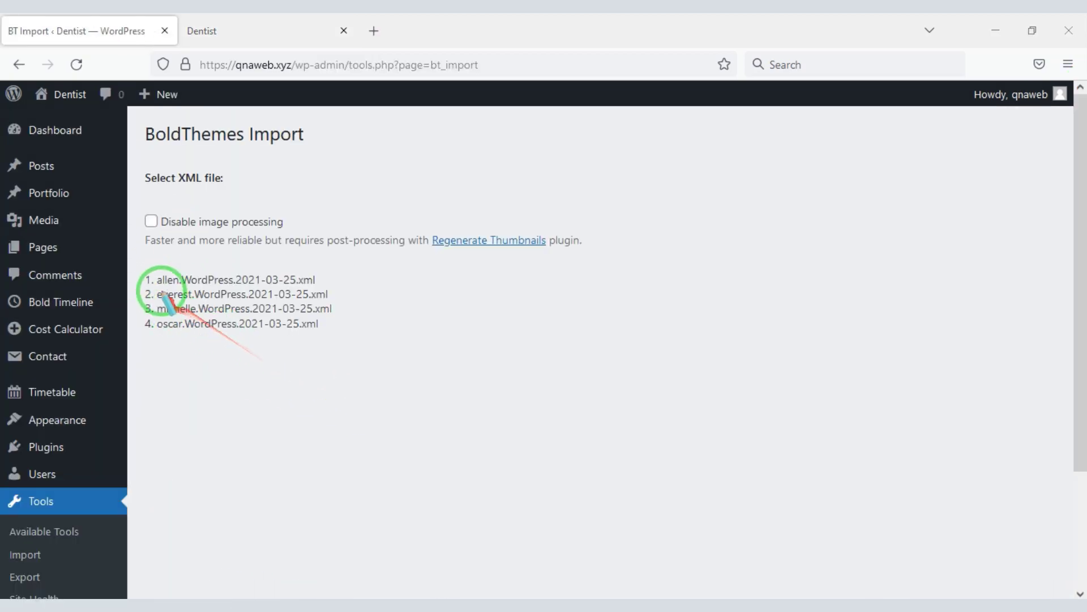
pyautogui.moveTo(145, 289); pyautogui.dragTo(347, 337)
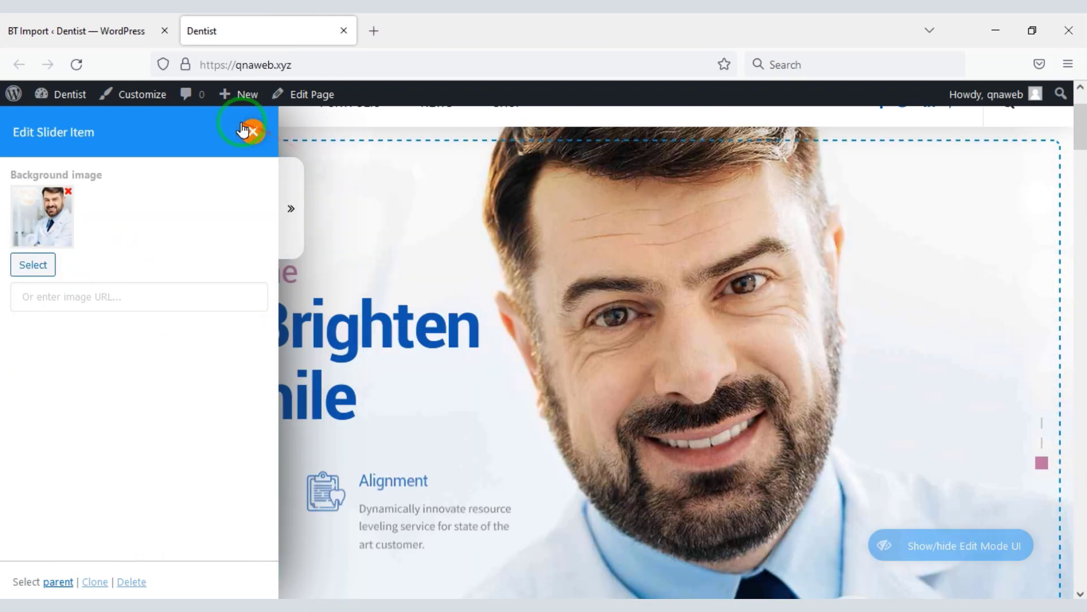
# Open and close the homepage's slider, image and text edit panels, then copy the site address
pyautogui.click(253, 131)
pyautogui.scroll(-10, 418, 468)
pyautogui.click(418, 468)
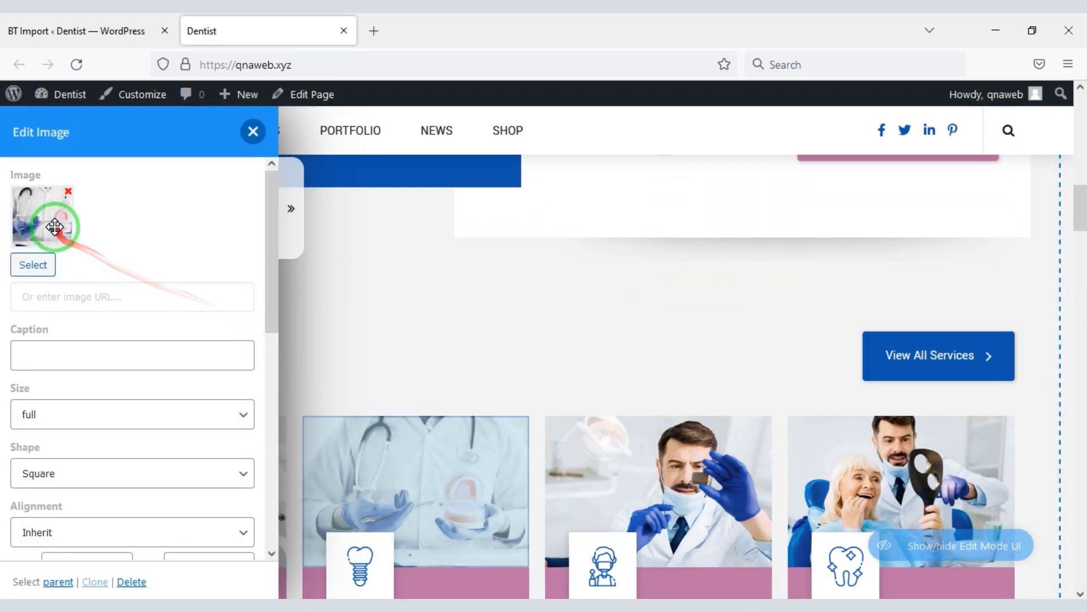
pyautogui.click(253, 132)
pyautogui.moveTo(1080, 210); pyautogui.dragTo(1079, 437)
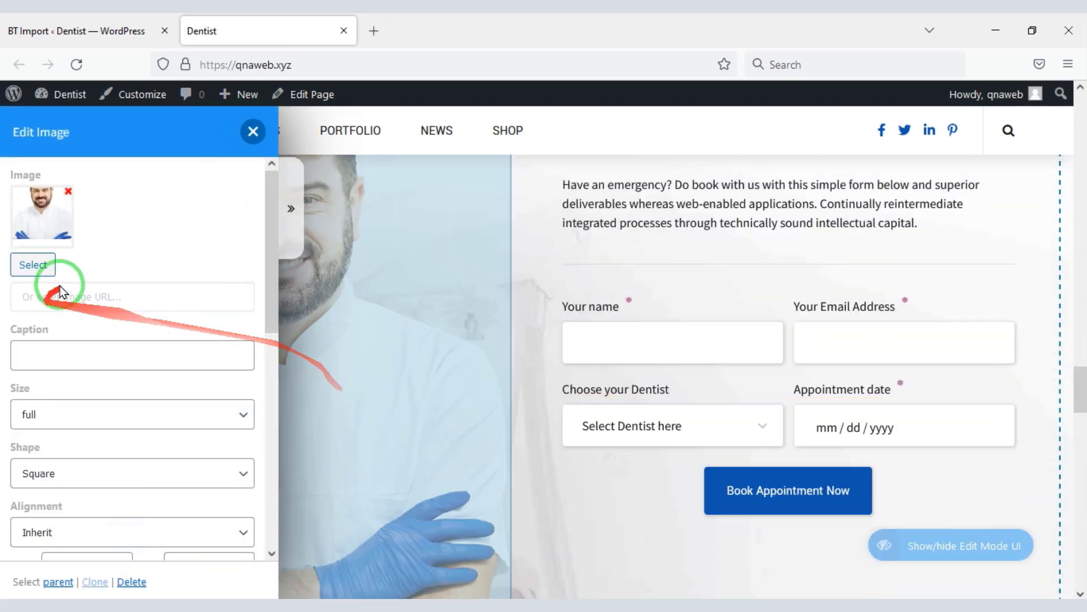
pyautogui.click(721, 227)
pyautogui.click(253, 131)
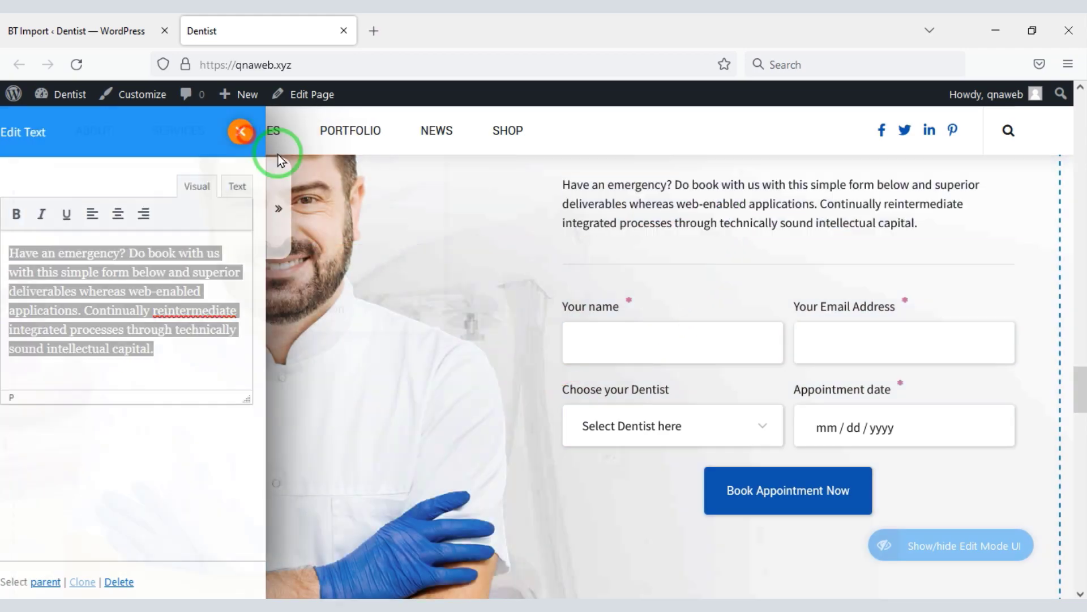
pyautogui.click(198, 67)
pyautogui.hotkey('ctrl', 'c')
pyautogui.rightClick(198, 66)
# Load the copied site address in a new private window and scroll down the homepage
pyautogui.click(255, 139)
pyautogui.click(1068, 64)
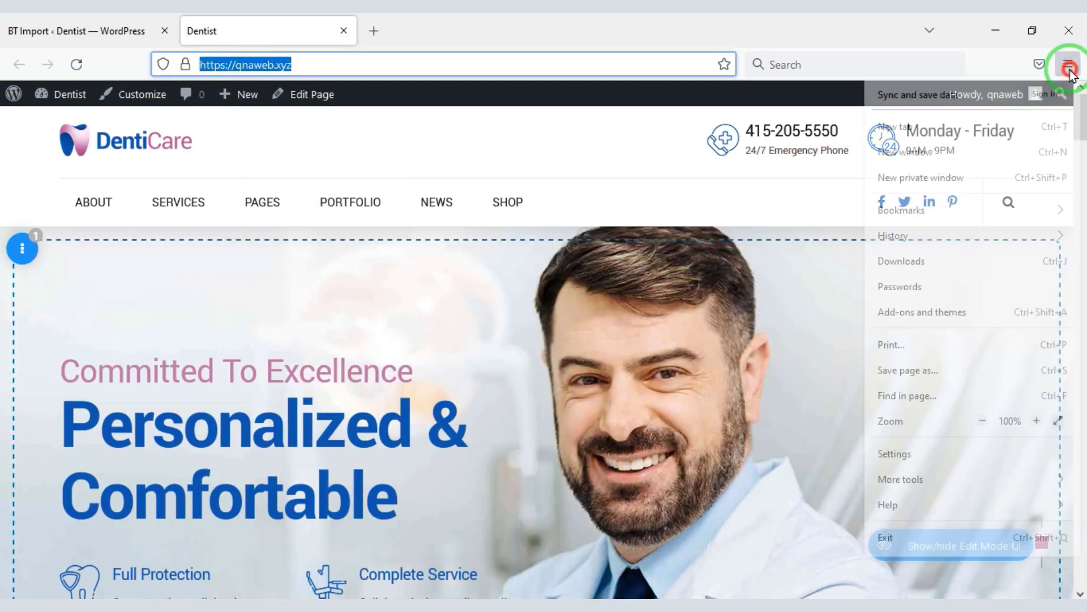
pyautogui.click(940, 178)
pyautogui.hotkey('ctrl', 'v')
pyautogui.press('Return')
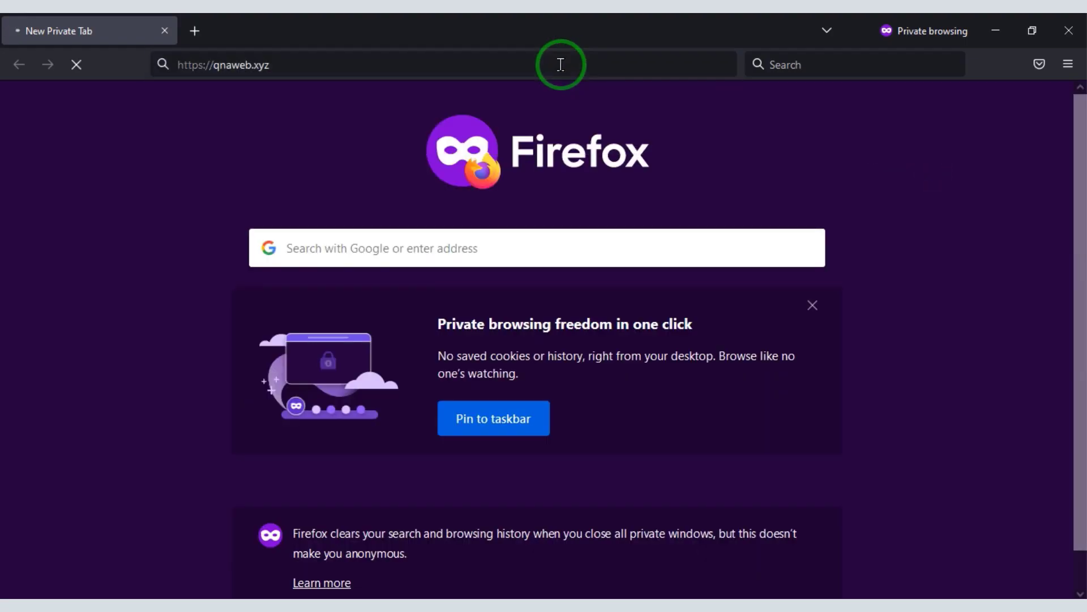
pyautogui.moveTo(1078, 173); pyautogui.dragTo(1082, 546)
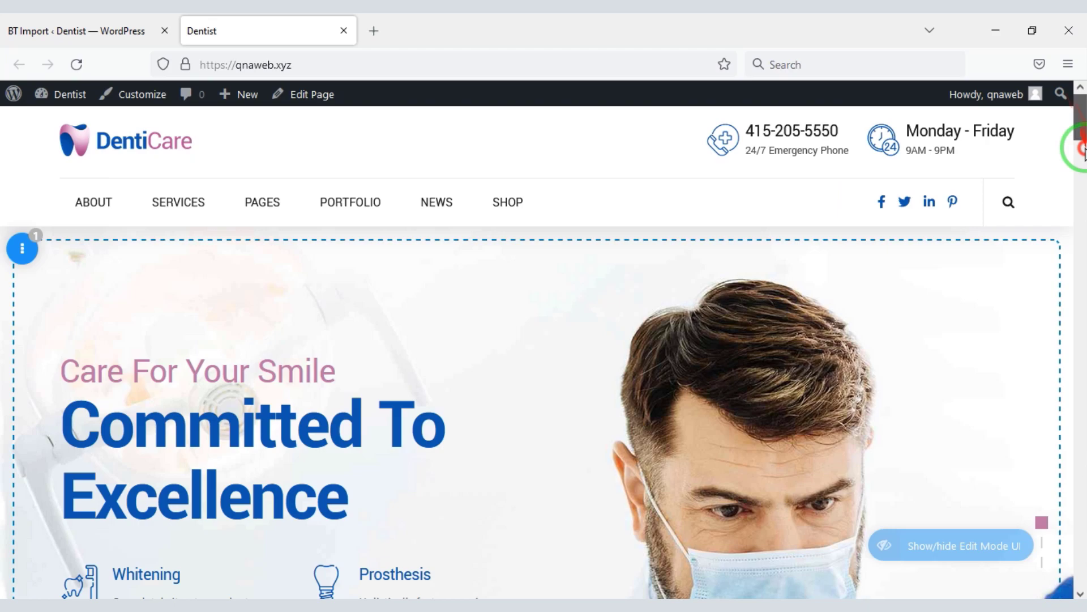
pyautogui.moveTo(1083, 149); pyautogui.dragTo(1065, 25)
# Open the Dashboard home and review its 11 posts, 54 pages and 8 comments in Activity
pyautogui.click(117, 31)
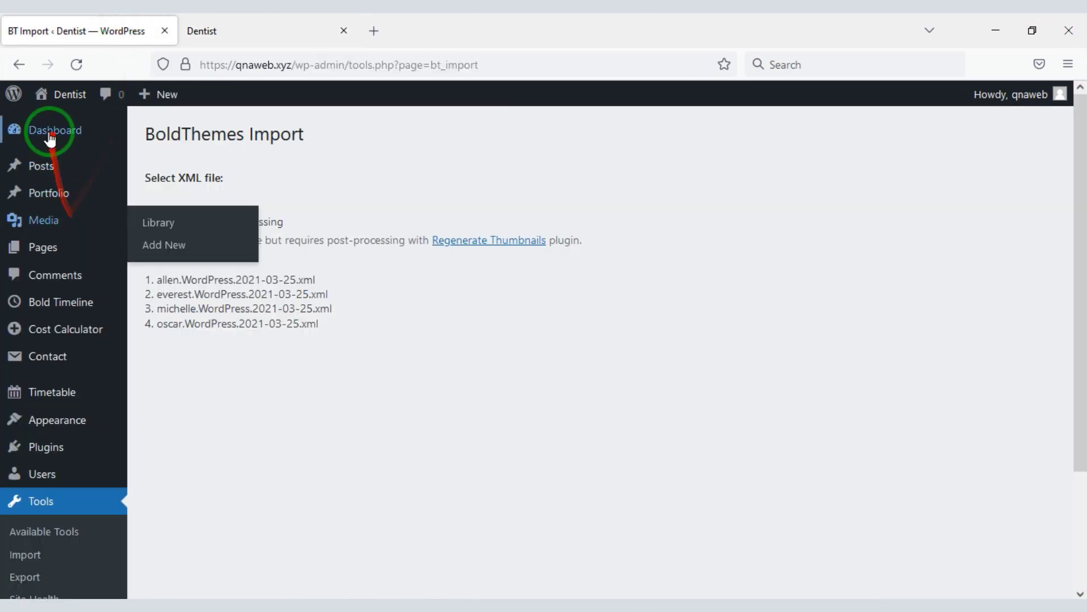
pyautogui.click(146, 133)
pyautogui.moveTo(1079, 180); pyautogui.dragTo(1076, 476)
pyautogui.moveTo(19, 435)
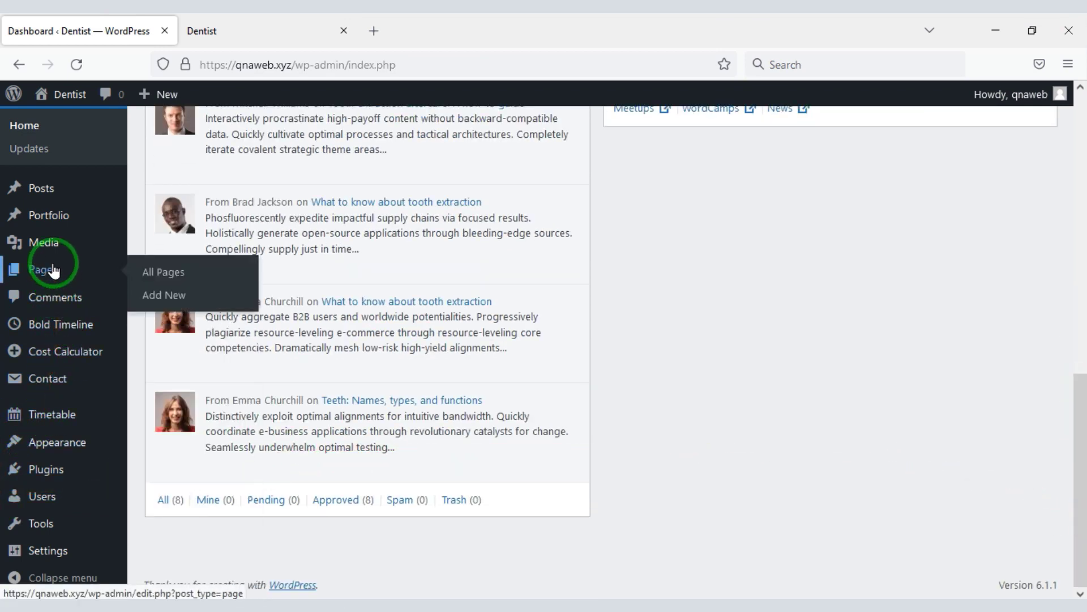
pyautogui.moveTo(77, 334)
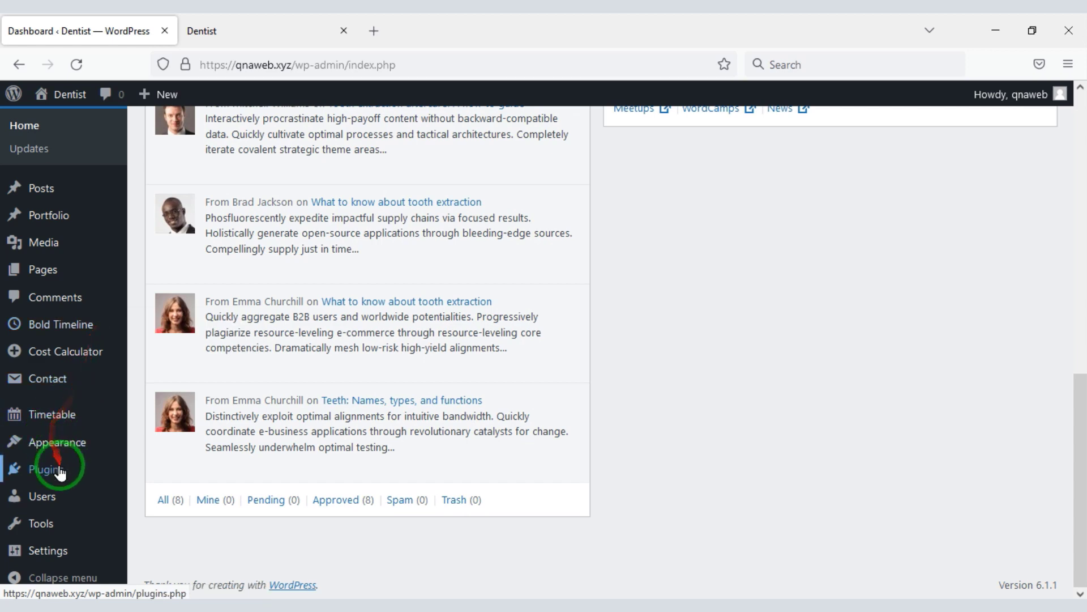
pyautogui.moveTo(109, 451)
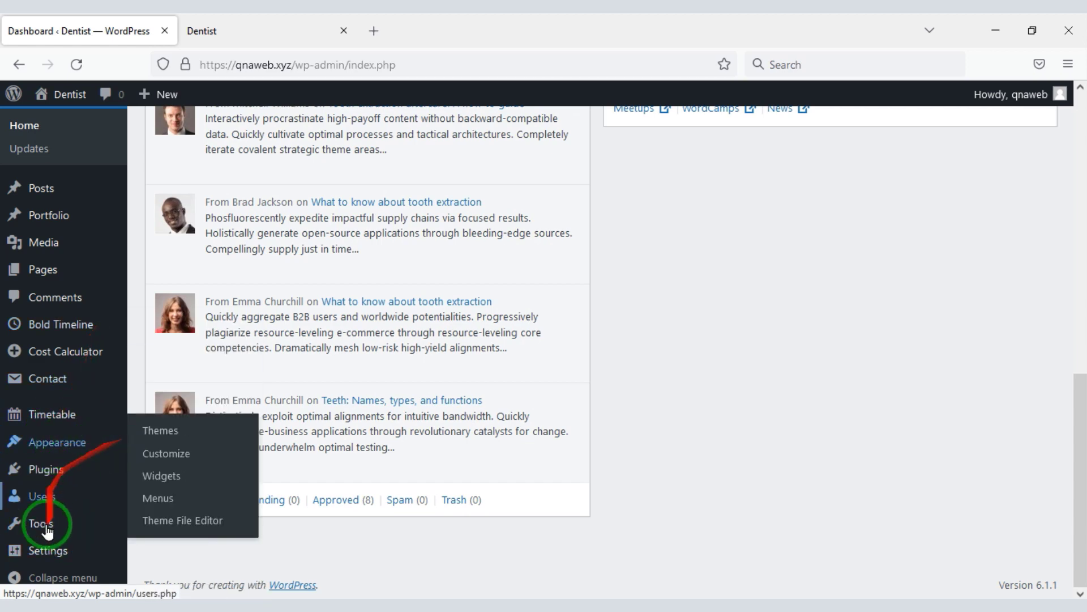
pyautogui.scroll(3, 66, 211)
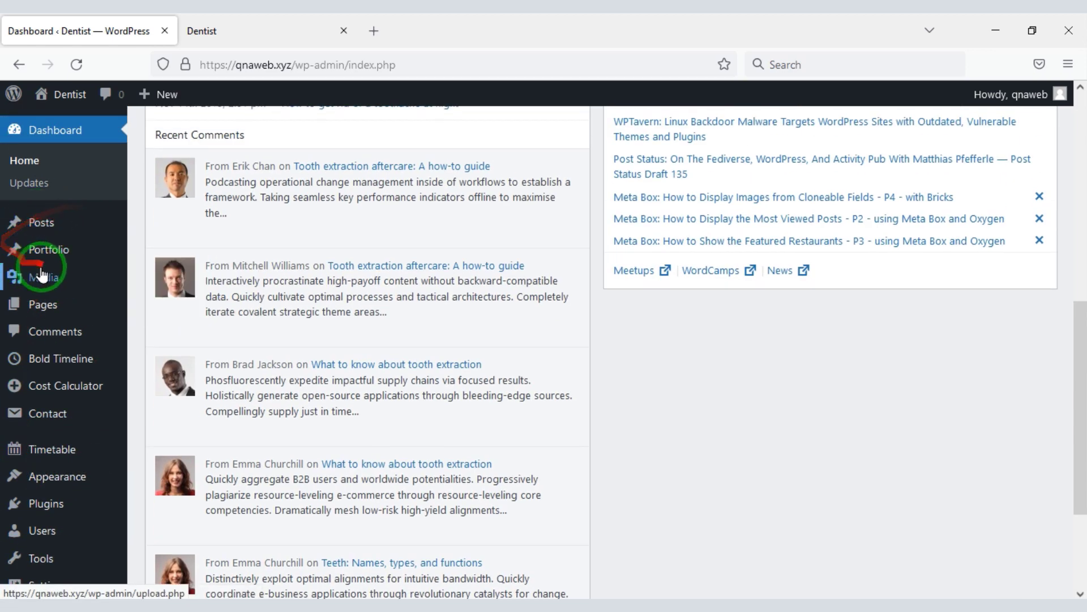
pyautogui.scroll(3, 657, 377)
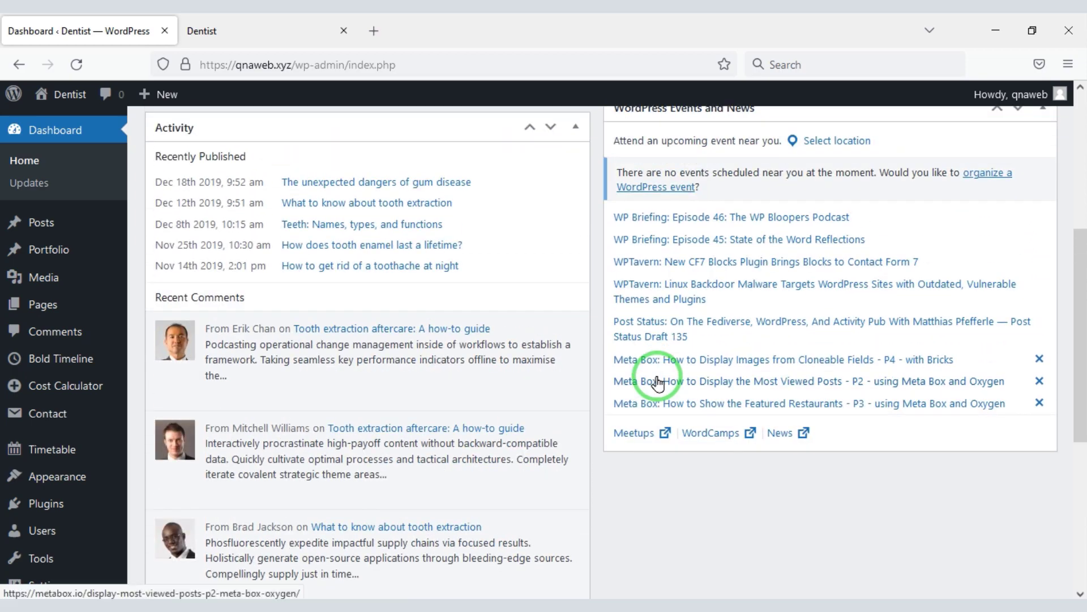
pyautogui.scroll(3, 485, 291)
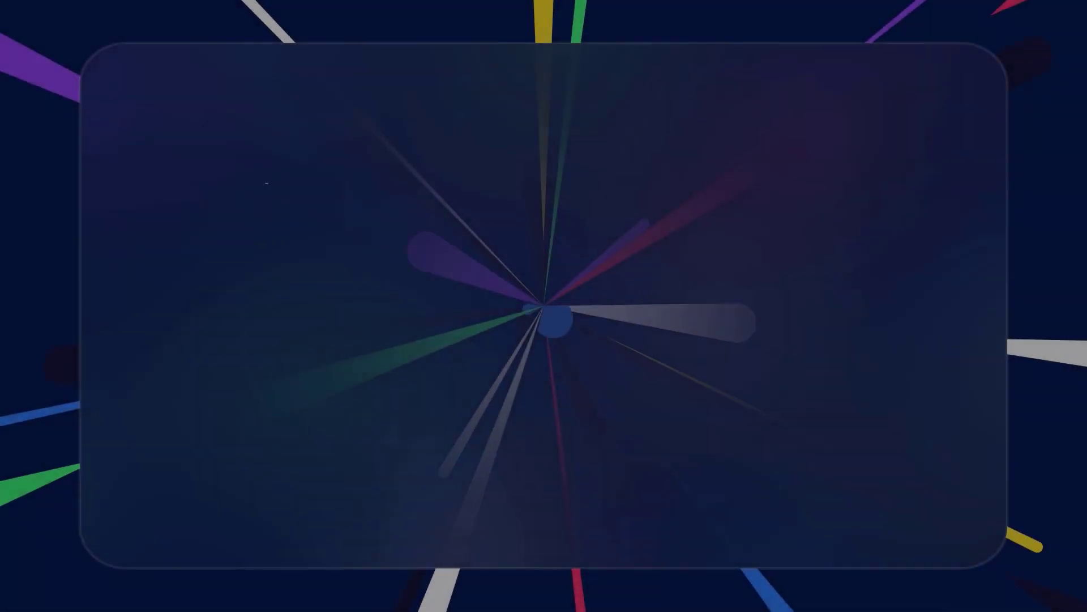